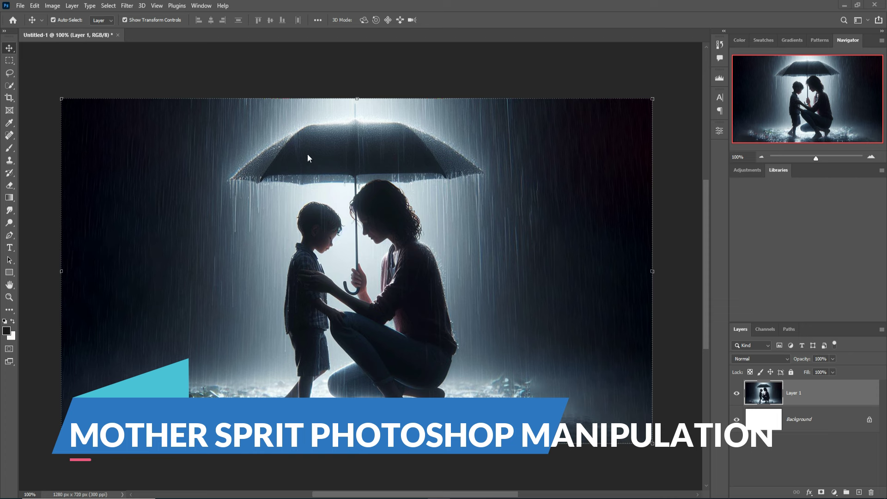
# Zoom in to 600% and start a Pen tool path around the child's hand resting on the woman's knee.
pyautogui.click(10, 236)
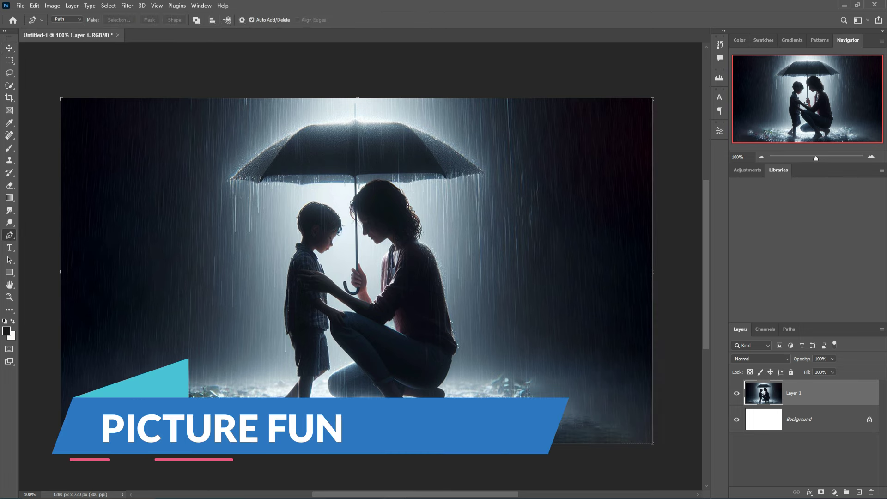
pyautogui.hotkey('ctrl', '+')
pyautogui.hotkey('ctrl', '+')
pyautogui.hotkey('ctrl', '+')
pyautogui.hotkey('ctrl', '+')
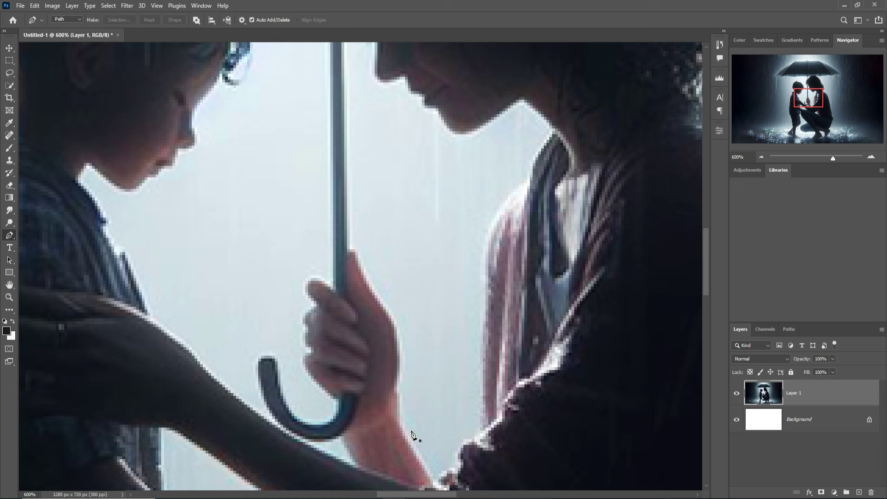
pyautogui.moveTo(418, 431); pyautogui.dragTo(517, 179)
pyautogui.moveTo(471, 313); pyautogui.dragTo(478, 194)
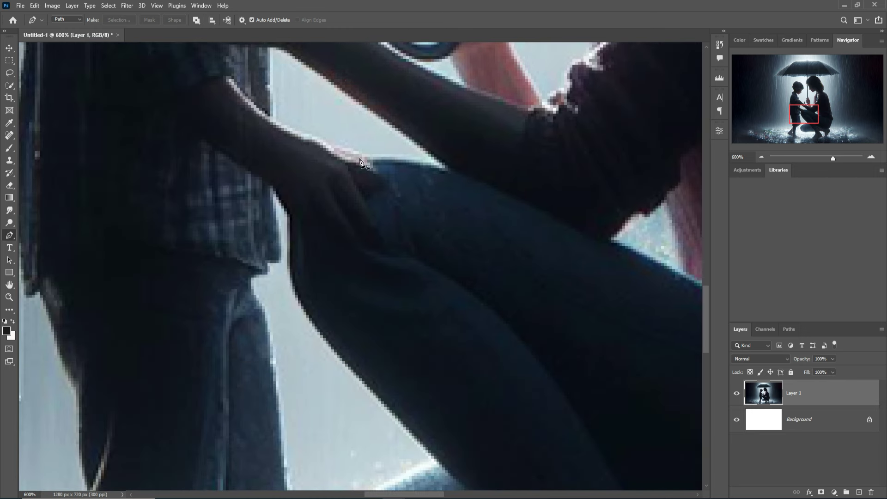
pyautogui.moveTo(361, 160); pyautogui.dragTo(380, 189)
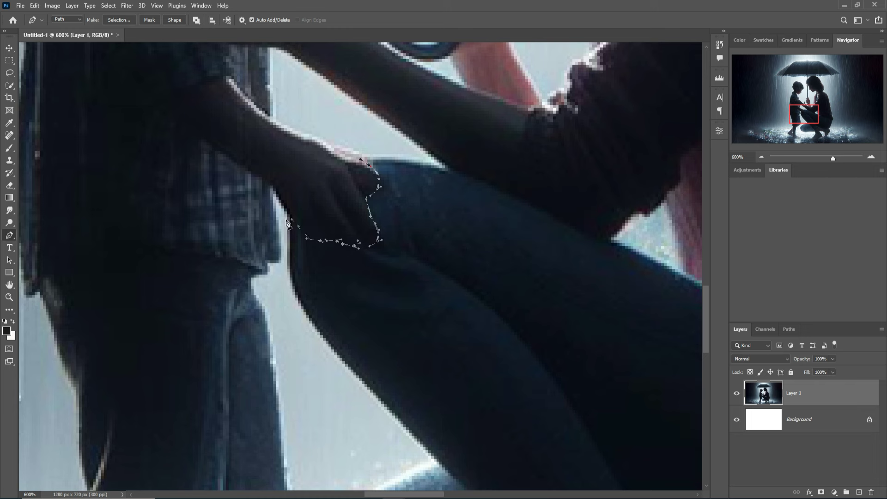
# Continue the path down the woman's front shin and around her lowered knee and thigh to the ankle.
pyautogui.click(293, 284)
pyautogui.moveTo(368, 387); pyautogui.dragTo(426, 450)
pyautogui.moveTo(432, 461); pyautogui.dragTo(422, 317)
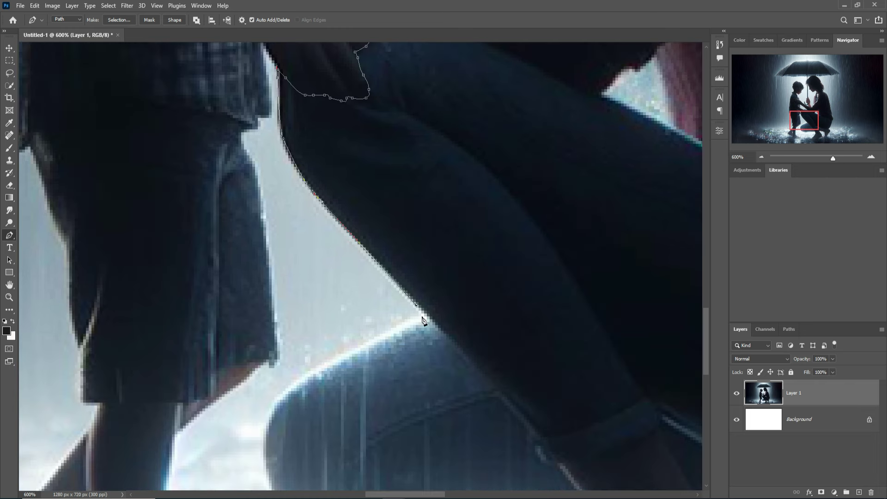
pyautogui.moveTo(294, 394)
pyautogui.mouseDown()
pyautogui.moveTo(268, 480)
pyautogui.moveTo(268, 322)
pyautogui.moveTo(288, 357)
pyautogui.moveTo(364, 386)
pyautogui.moveTo(606, 377)
pyautogui.mouseUp()
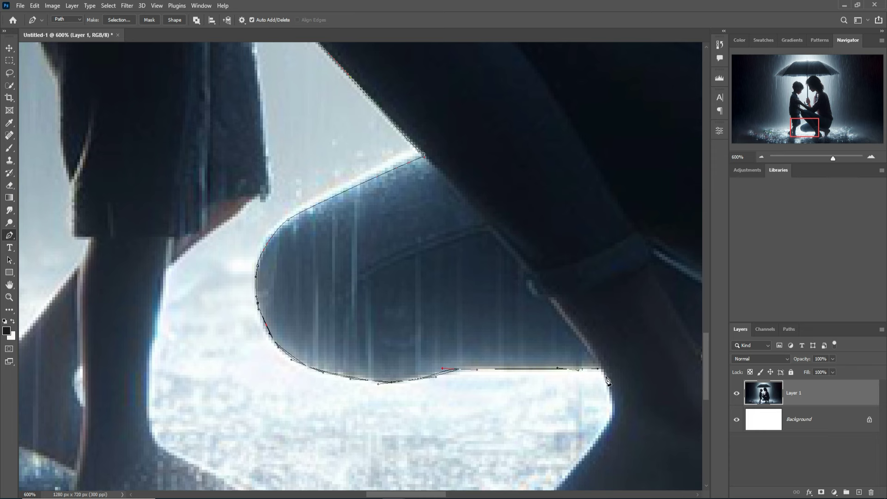
# Trace the path around the toes, sole and heel of the woman's front foot.
pyautogui.moveTo(593, 447); pyautogui.dragTo(578, 463)
pyautogui.moveTo(578, 463); pyautogui.dragTo(611, 242)
pyautogui.moveTo(582, 273); pyautogui.dragTo(568, 287)
pyautogui.moveTo(551, 296); pyautogui.dragTo(536, 302)
pyautogui.moveTo(531, 339); pyautogui.dragTo(550, 339)
pyautogui.moveTo(589, 336); pyautogui.dragTo(610, 333)
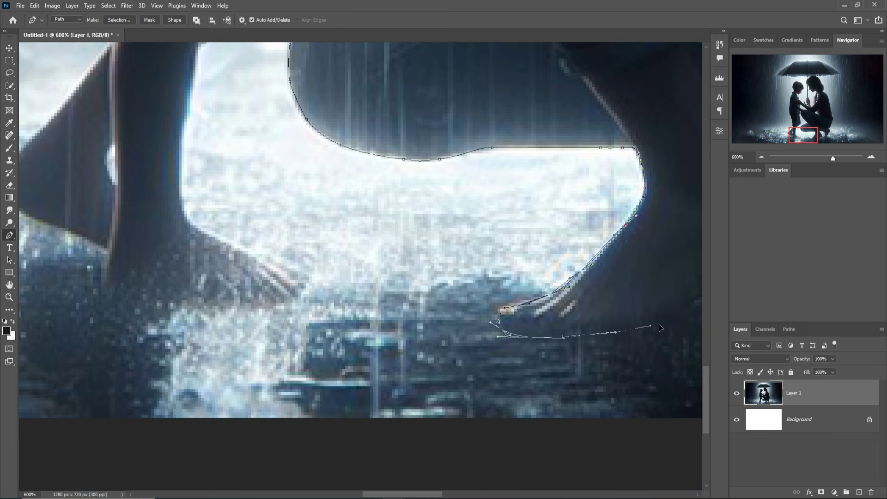
pyautogui.moveTo(667, 326); pyautogui.dragTo(438, 342)
pyautogui.moveTo(464, 320)
pyautogui.mouseDown()
pyautogui.moveTo(572, 247)
pyautogui.moveTo(507, 160)
pyautogui.mouseUp()
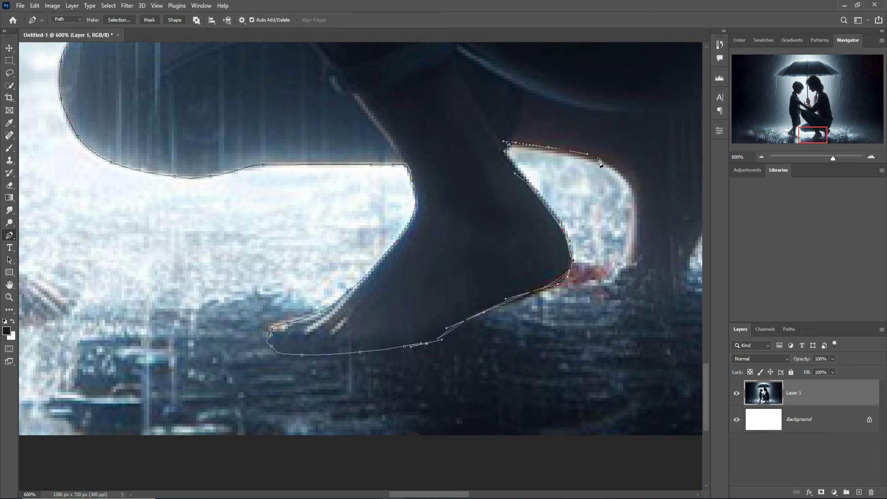
# Extend the path around the woman's rear foot and up along her hip and back to the nape of her neck.
pyautogui.moveTo(600, 162); pyautogui.dragTo(627, 253)
pyautogui.moveTo(612, 294)
pyautogui.mouseDown()
pyautogui.moveTo(596, 317)
pyautogui.moveTo(622, 255)
pyautogui.moveTo(679, 168)
pyautogui.moveTo(681, 138)
pyautogui.mouseUp()
pyautogui.moveTo(666, 83)
pyautogui.mouseDown()
pyautogui.moveTo(501, 238)
pyautogui.moveTo(580, 63)
pyautogui.moveTo(536, 238)
pyautogui.moveTo(545, 207)
pyautogui.moveTo(506, 57)
pyautogui.mouseUp()
pyautogui.moveTo(506, 58); pyautogui.dragTo(550, 240)
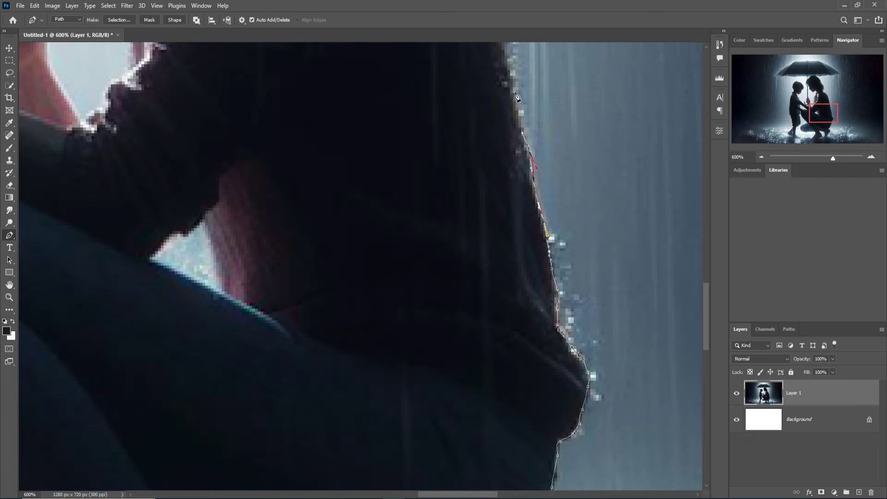
pyautogui.moveTo(518, 97); pyautogui.dragTo(506, 56)
pyautogui.moveTo(506, 56)
pyautogui.mouseDown()
pyautogui.moveTo(575, 299)
pyautogui.moveTo(505, 79)
pyautogui.moveTo(611, 320)
pyautogui.mouseUp()
pyautogui.moveTo(611, 320); pyautogui.dragTo(540, 233)
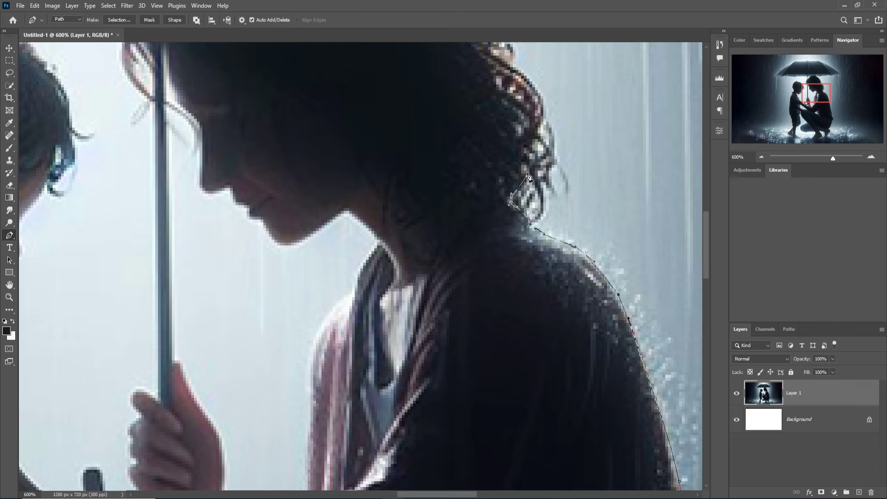
# Trace the path up the back of the woman's curly hair to the umbrella's lower rim.
pyautogui.click(529, 101)
pyautogui.moveTo(529, 101); pyautogui.dragTo(578, 238)
pyautogui.click(559, 198)
pyautogui.click(531, 160)
pyautogui.click(511, 129)
pyautogui.click(495, 92)
pyautogui.moveTo(491, 68); pyautogui.dragTo(577, 282)
pyautogui.click(547, 263)
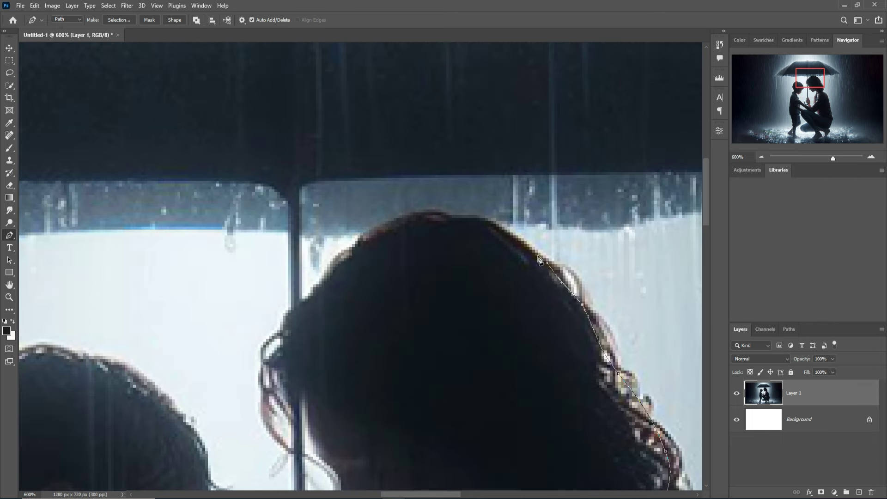
# Follow the umbrella's wavy lower rim from the woman's hair out to the canopy's right tip.
pyautogui.click(562, 228)
pyautogui.click(605, 230)
pyautogui.moveTo(646, 219)
pyautogui.mouseDown()
pyautogui.moveTo(505, 248)
pyautogui.moveTo(437, 249)
pyautogui.mouseUp()
pyautogui.click(635, 233)
pyautogui.click(685, 229)
pyautogui.moveTo(689, 231); pyautogui.dragTo(504, 290)
pyautogui.click(644, 262)
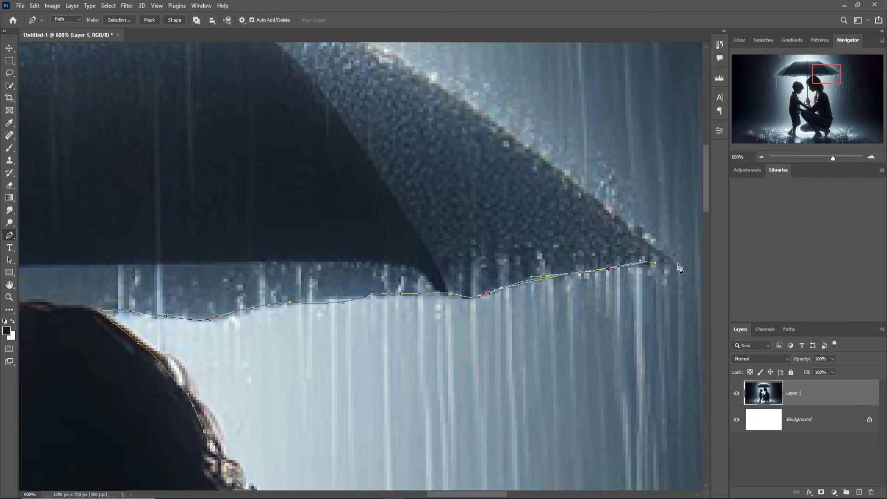
pyautogui.moveTo(679, 268); pyautogui.dragTo(530, 310)
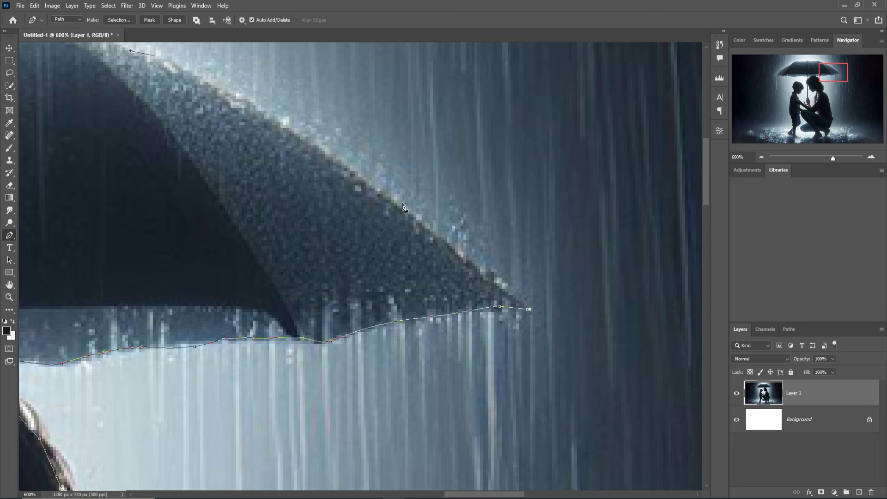
pyautogui.click(156, 56)
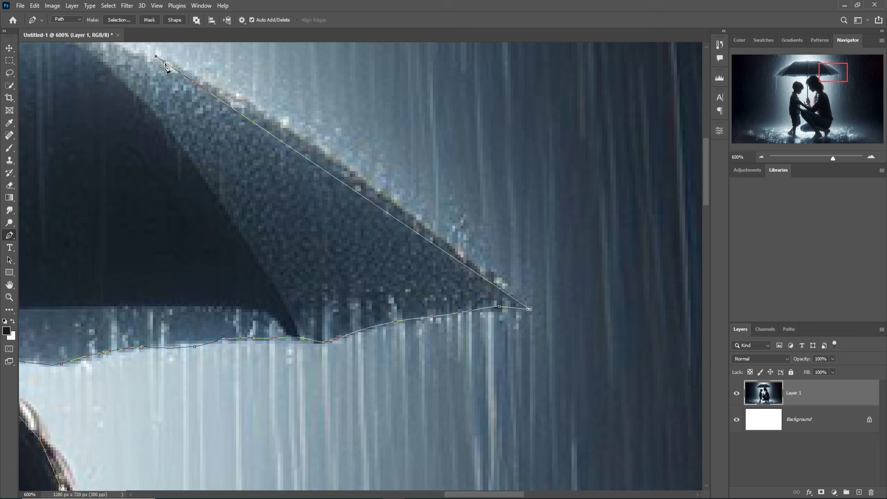
pyautogui.hotkey('ctrl', 'z')
pyautogui.hotkey('ctrl', 'z')
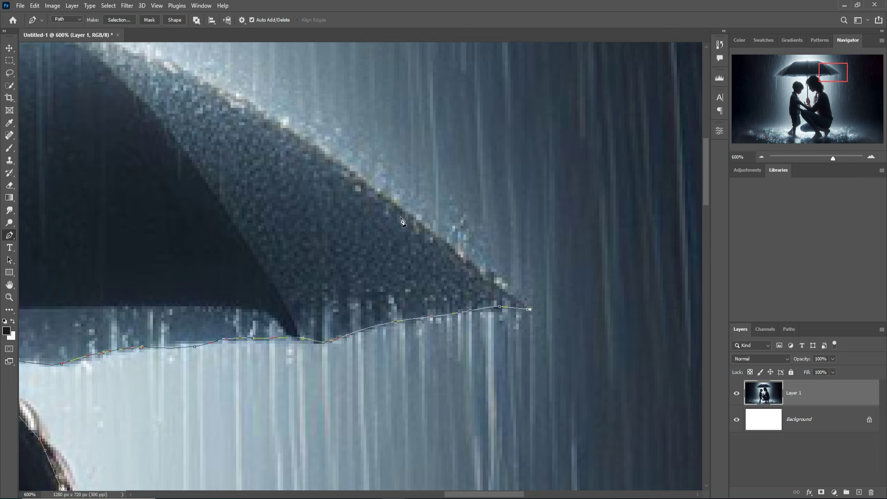
pyautogui.hotkey('ctrl', 'shift', 'z')
pyautogui.hotkey('ctrl', 'z')
# Trace the canopy's sloping upper edge from its right tip up to the umbrella's crown.
pyautogui.click(494, 284)
pyautogui.click(403, 209)
pyautogui.moveTo(252, 105); pyautogui.dragTo(209, 84)
pyautogui.click(158, 57)
pyautogui.moveTo(371, 231); pyautogui.dragTo(750, 422)
pyautogui.moveTo(440, 213); pyautogui.dragTo(419, 201)
pyautogui.moveTo(385, 196); pyautogui.dragTo(294, 195)
pyautogui.moveTo(263, 196); pyautogui.dragTo(240, 195)
pyautogui.moveTo(213, 196); pyautogui.dragTo(189, 190)
# Continue the path over the umbrella's crown and down the canopy's left slope toward its tip.
pyautogui.moveTo(178, 185); pyautogui.dragTo(471, 137)
pyautogui.moveTo(467, 131); pyautogui.dragTo(406, 159)
pyautogui.moveTo(258, 167); pyautogui.dragTo(200, 174)
pyautogui.moveTo(134, 204); pyautogui.dragTo(103, 223)
pyautogui.moveTo(201, 204); pyautogui.dragTo(466, 62)
pyautogui.moveTo(317, 103); pyautogui.dragTo(304, 115)
pyautogui.moveTo(179, 194); pyautogui.dragTo(138, 220)
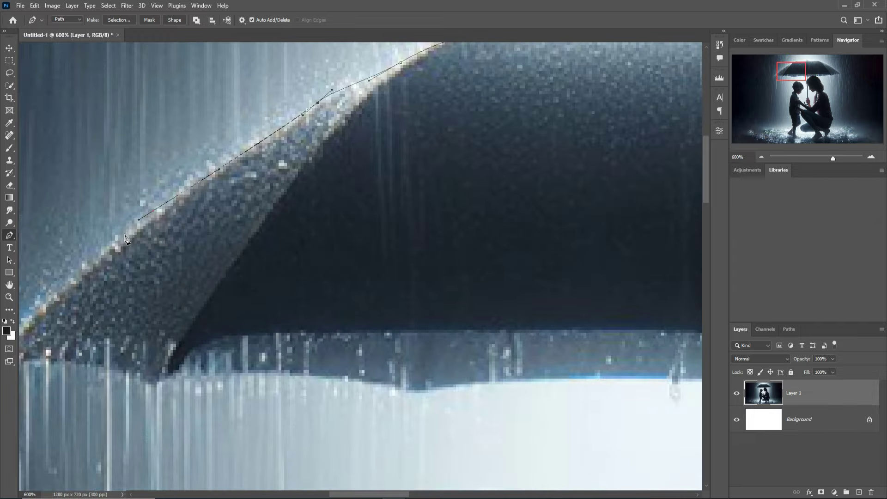
pyautogui.moveTo(66, 290); pyautogui.dragTo(41, 306)
# Round the canopy's left tip and follow the wavy lower rim back to the umbrella shaft.
pyautogui.moveTo(182, 259); pyautogui.dragTo(344, 150)
pyautogui.moveTo(162, 232); pyautogui.dragTo(173, 260)
pyautogui.moveTo(202, 252); pyautogui.dragTo(240, 252)
pyautogui.moveTo(286, 258); pyautogui.dragTo(309, 265)
pyautogui.moveTo(436, 264); pyautogui.dragTo(470, 265)
pyautogui.moveTo(530, 267); pyautogui.dragTo(551, 271)
pyautogui.moveTo(571, 278); pyautogui.dragTo(319, 278)
pyautogui.moveTo(389, 272); pyautogui.dragTo(433, 273)
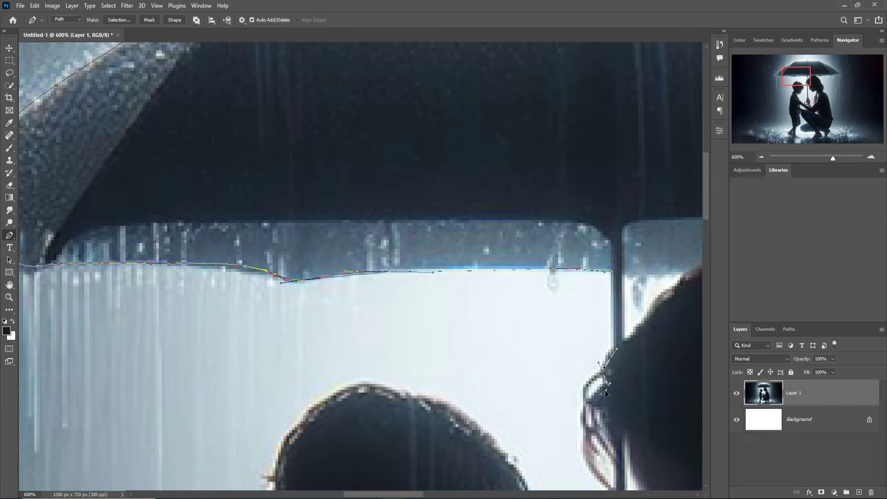
# Trace the path down the umbrella shaft, around the woman's gripping fingers and around the curved handle.
pyautogui.moveTo(613, 462); pyautogui.dragTo(507, 160)
pyautogui.moveTo(511, 368); pyautogui.dragTo(502, 100)
pyautogui.moveTo(505, 227); pyautogui.dragTo(503, 232)
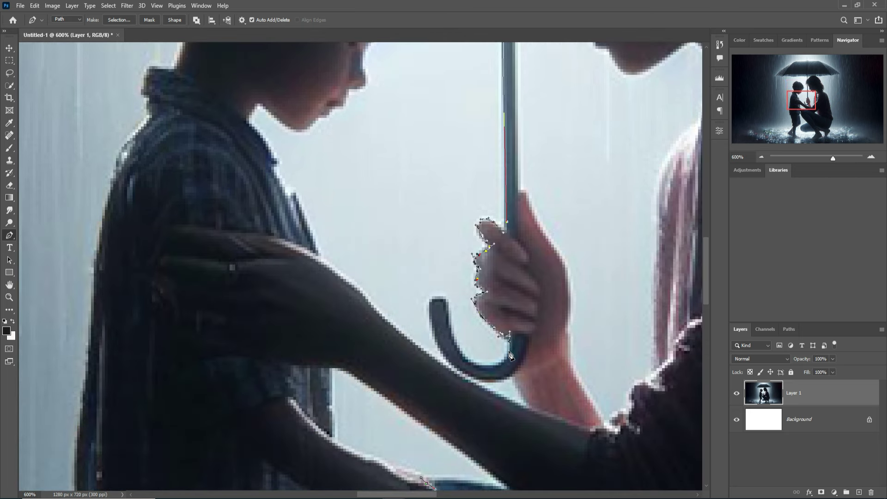
pyautogui.click(449, 322)
pyautogui.click(474, 339)
pyautogui.moveTo(474, 339); pyautogui.dragTo(477, 365)
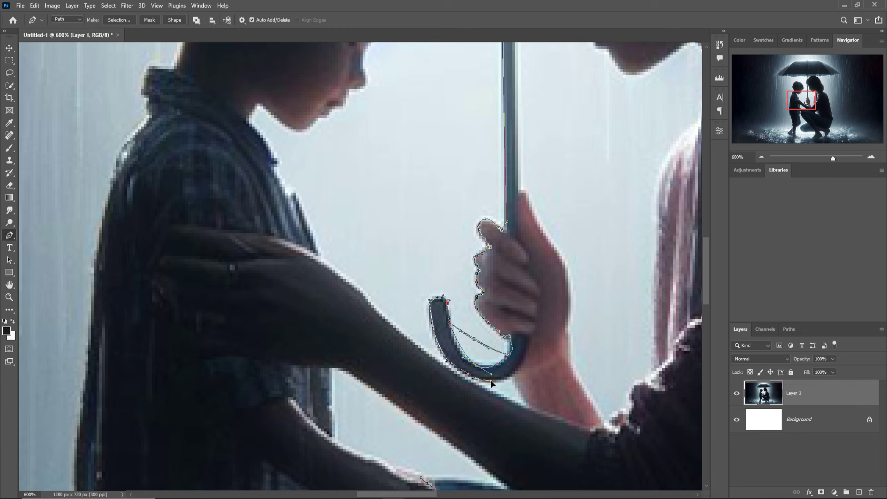
# Outline the woman's outstretched forearm and hand on the child's arm, and close the path at her knee.
pyautogui.moveTo(396, 331); pyautogui.dragTo(381, 318)
pyautogui.moveTo(349, 287); pyautogui.dragTo(236, 228)
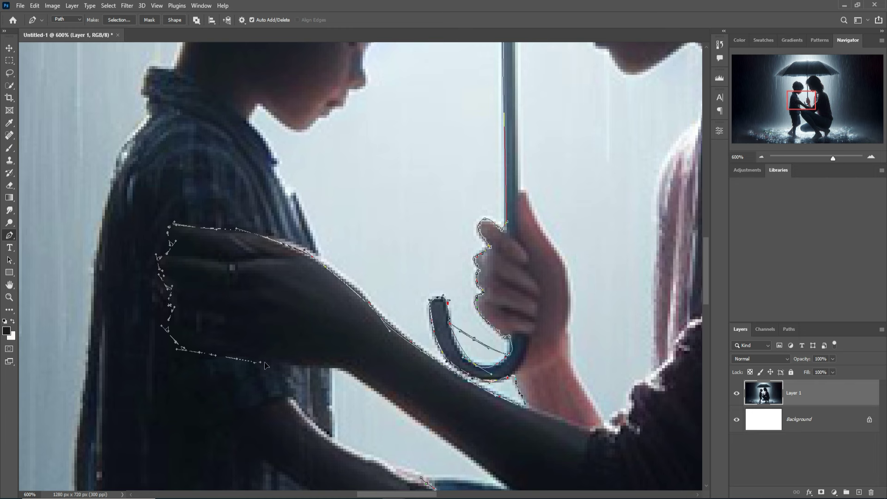
pyautogui.moveTo(264, 365); pyautogui.dragTo(378, 387)
pyautogui.moveTo(496, 476); pyautogui.dragTo(499, 480)
pyautogui.moveTo(504, 489); pyautogui.dragTo(428, 278)
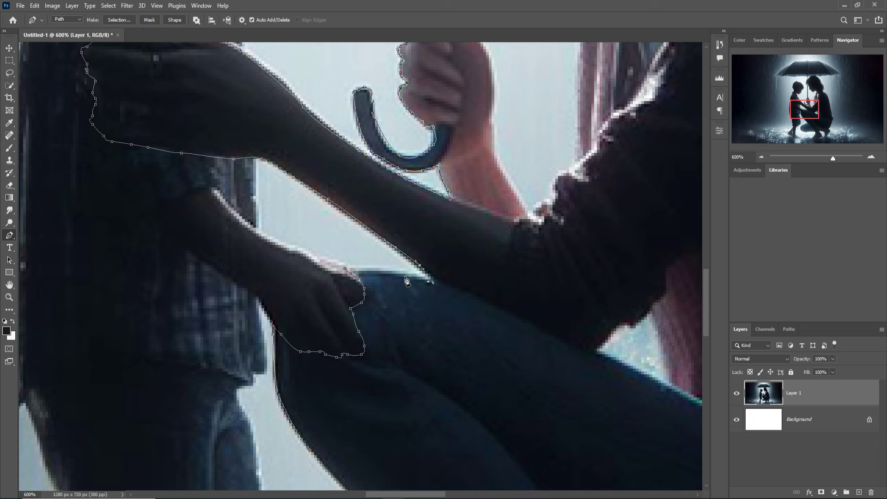
# Convert the closed path into a new anti-aliased selection with a feather radius of 0 pixels.
pyautogui.rightClick(435, 222)
pyautogui.click(478, 259)
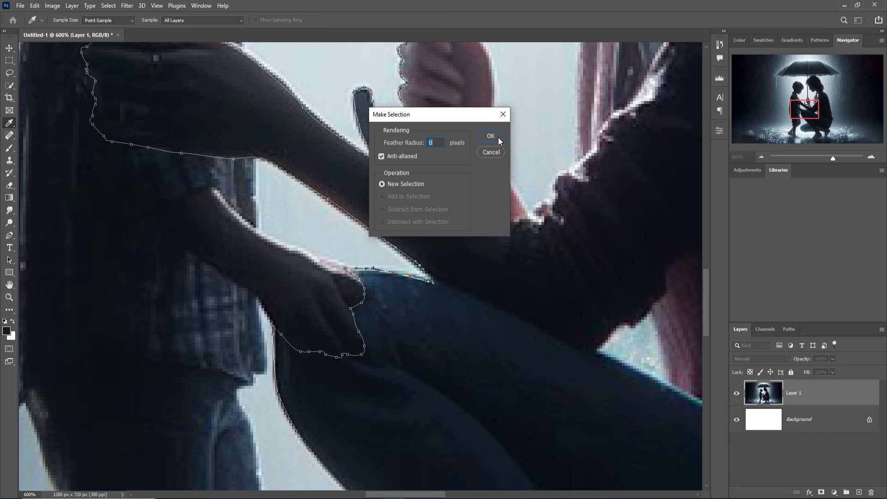
pyautogui.click(490, 136)
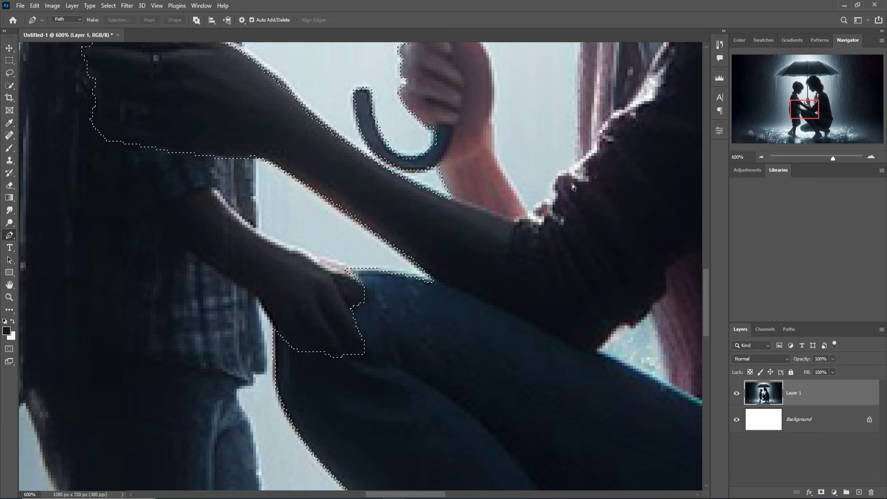
# Copy the selected woman and umbrella to a new layer and hide Layer 1.
pyautogui.hotkey('ctrl', 'j')
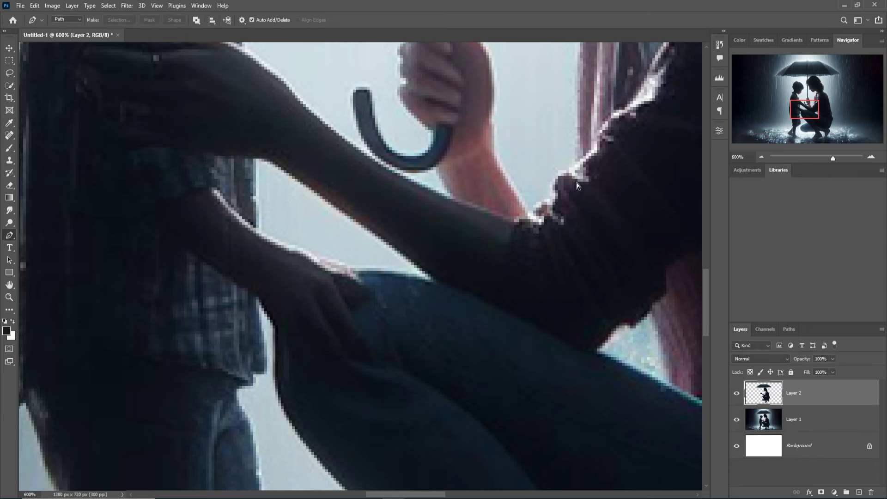
pyautogui.click(737, 420)
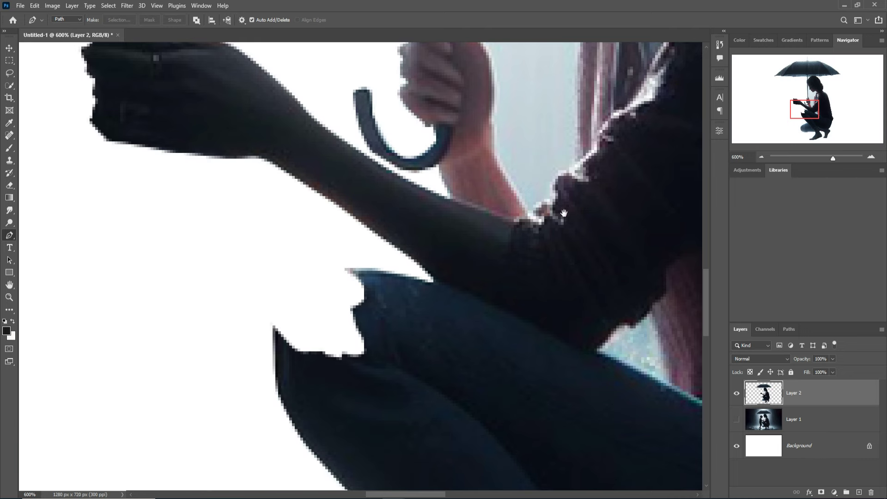
# Start a path inside the background gap, following the umbrella shaft's inner edge, the gripping hand and the wrist to the sleeve.
pyautogui.moveTo(564, 213); pyautogui.dragTo(532, 412)
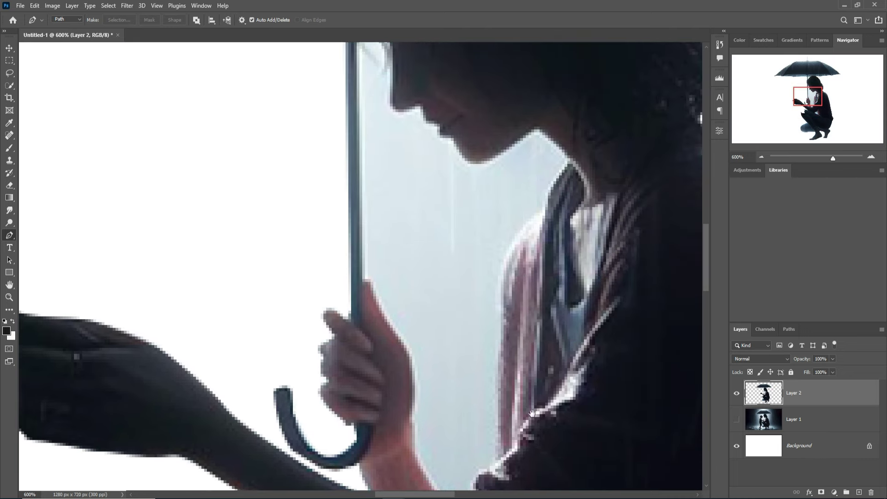
pyautogui.moveTo(527, 227); pyautogui.dragTo(536, 379)
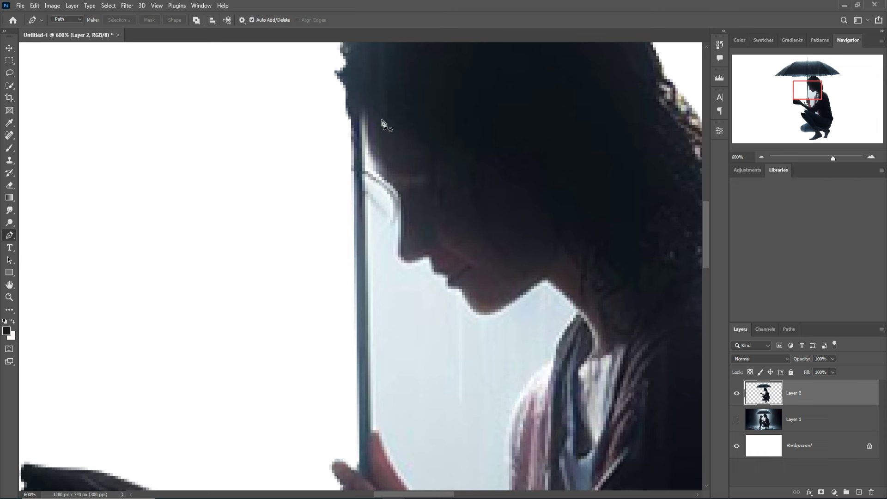
pyautogui.click(364, 111)
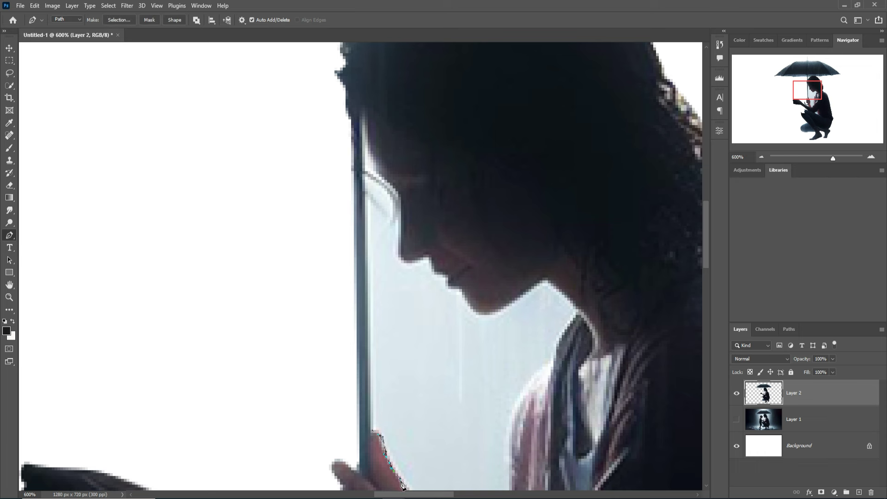
pyautogui.moveTo(403, 485); pyautogui.dragTo(346, 328)
pyautogui.click(363, 421)
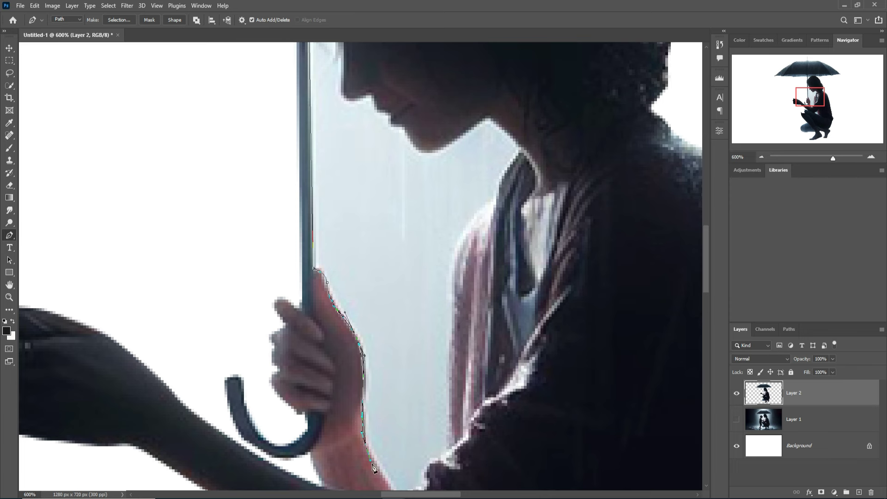
pyautogui.moveTo(395, 485); pyautogui.dragTo(331, 285)
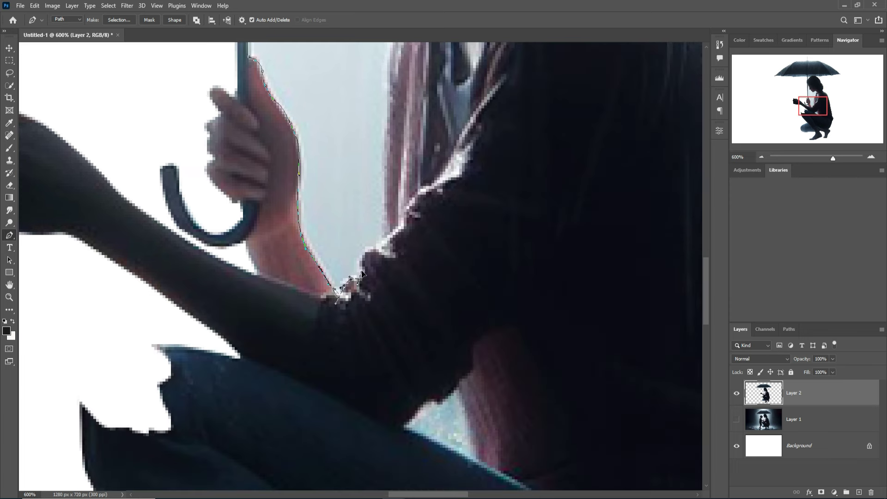
# Trace the gap's remaining edge along the jacket, neck, chin and face profile, and close the path at the shaft.
pyautogui.click(391, 55)
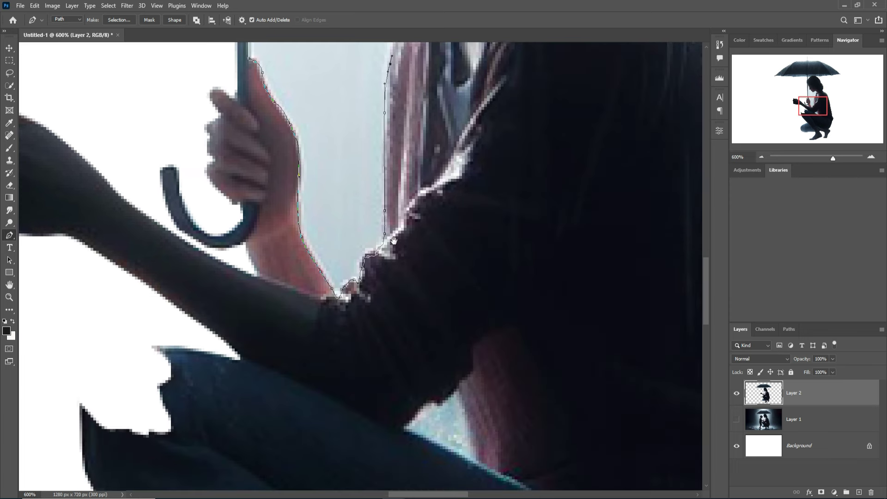
pyautogui.scroll(5, 396, 253)
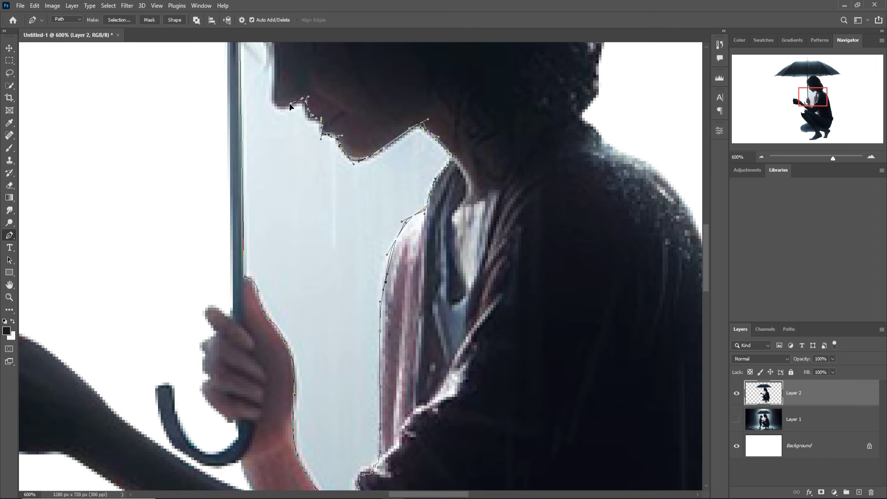
pyautogui.moveTo(277, 70); pyautogui.dragTo(349, 301)
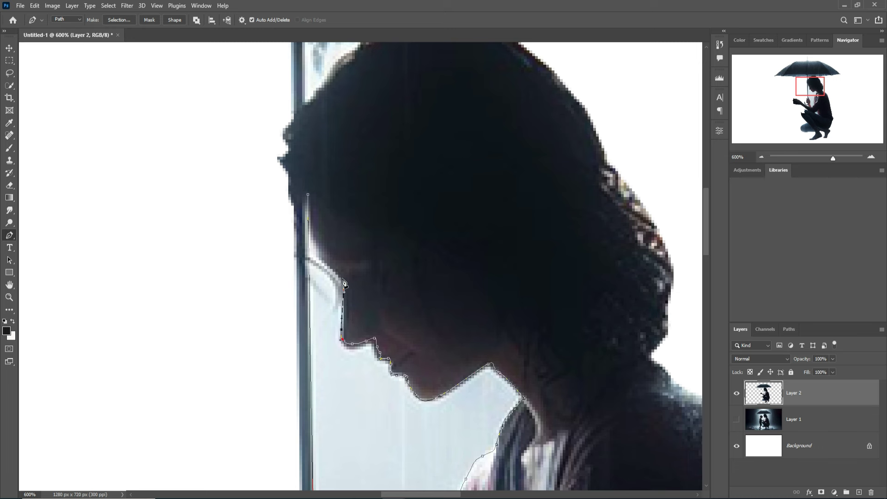
# Convert the path around the background gap between the shaft and the woman into a selection.
pyautogui.rightClick(309, 203)
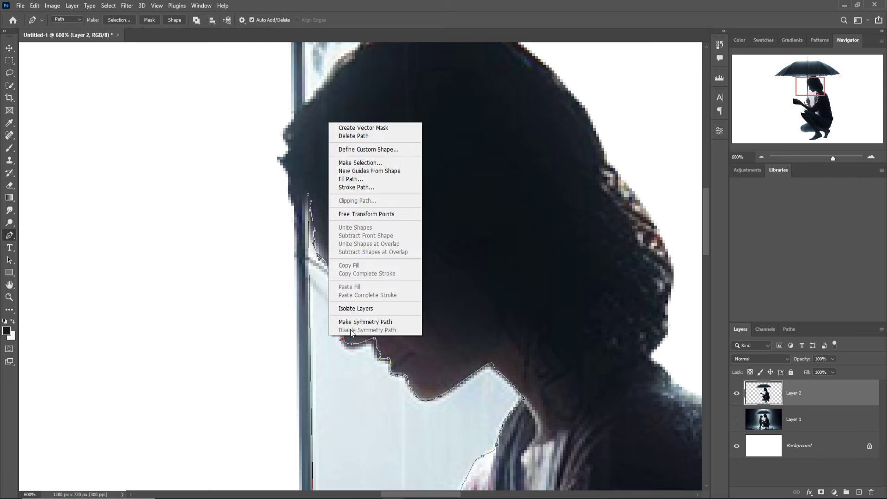
pyautogui.click(351, 162)
pyautogui.click(492, 136)
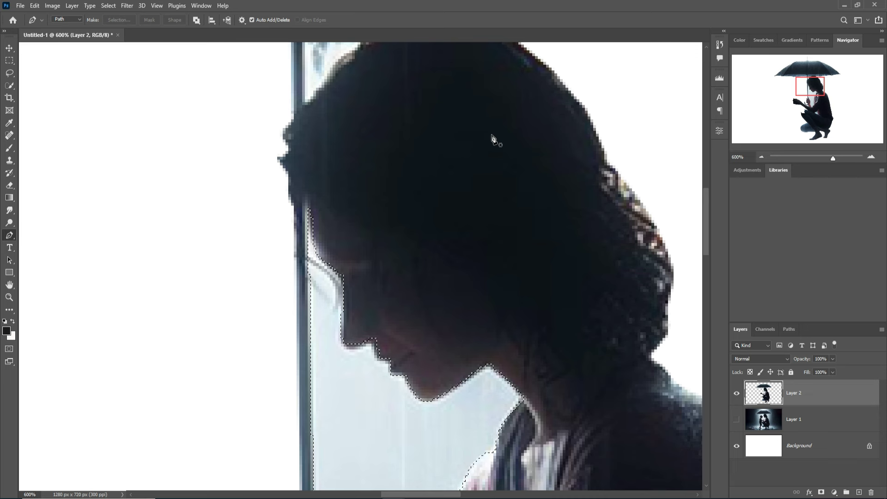
# Clear the selected background gap, and trace a closed path around the small gap between the elbow, thigh and torso.
pyautogui.moveTo(564, 374); pyautogui.dragTo(513, 188)
pyautogui.moveTo(540, 358); pyautogui.dragTo(572, 169)
pyautogui.moveTo(539, 373); pyautogui.dragTo(522, 228)
pyautogui.click(483, 326)
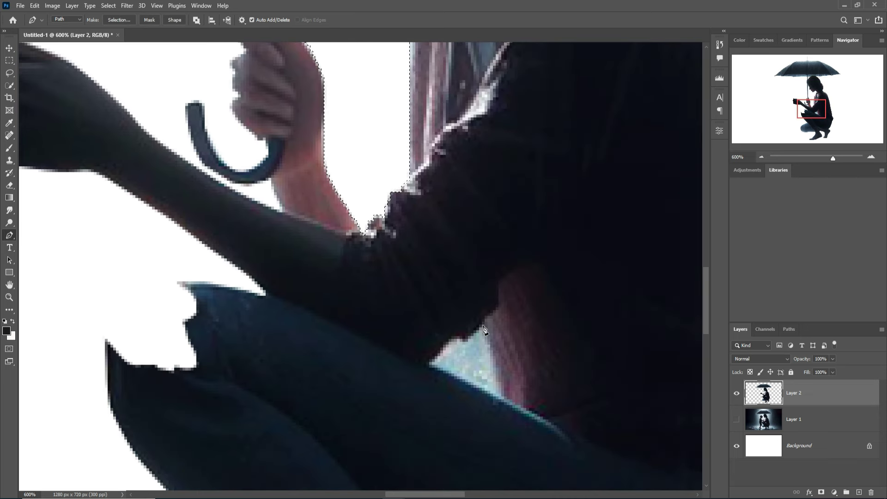
pyautogui.click(454, 339)
pyautogui.click(426, 363)
pyautogui.click(505, 398)
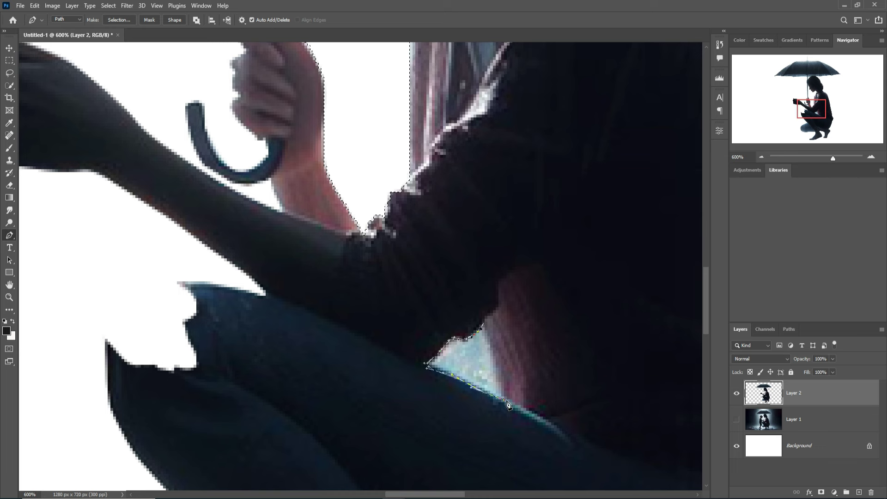
pyautogui.click(482, 327)
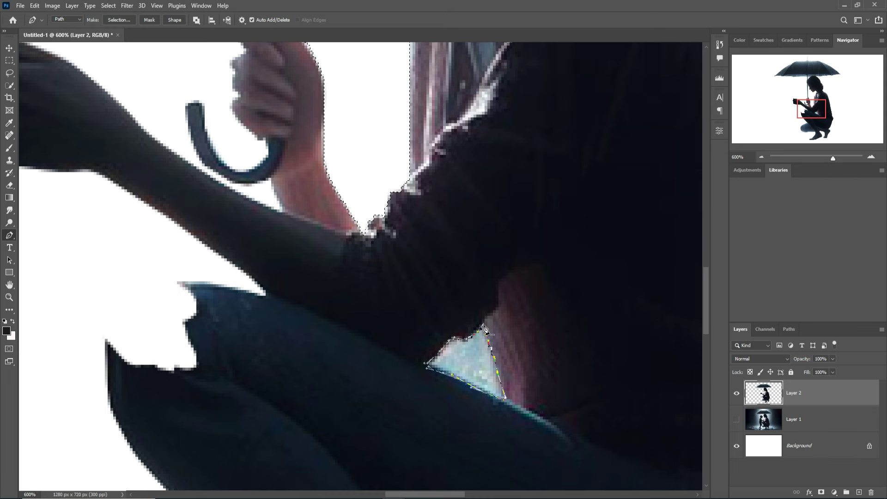
# Turn the small gap's path into a selection and delete the background inside it from Layer 2, leaving nothing selected.
pyautogui.rightClick(483, 331)
pyautogui.click(508, 179)
pyautogui.click(490, 137)
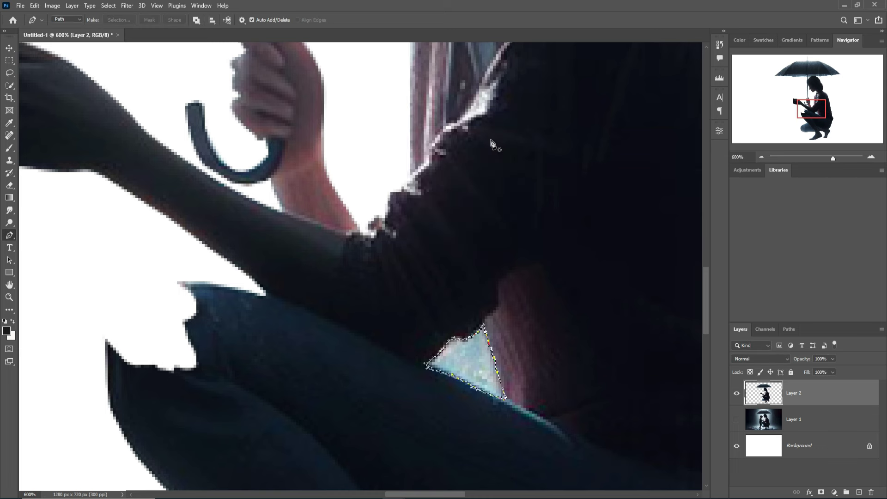
pyautogui.press('Delete')
pyautogui.click(110, 6)
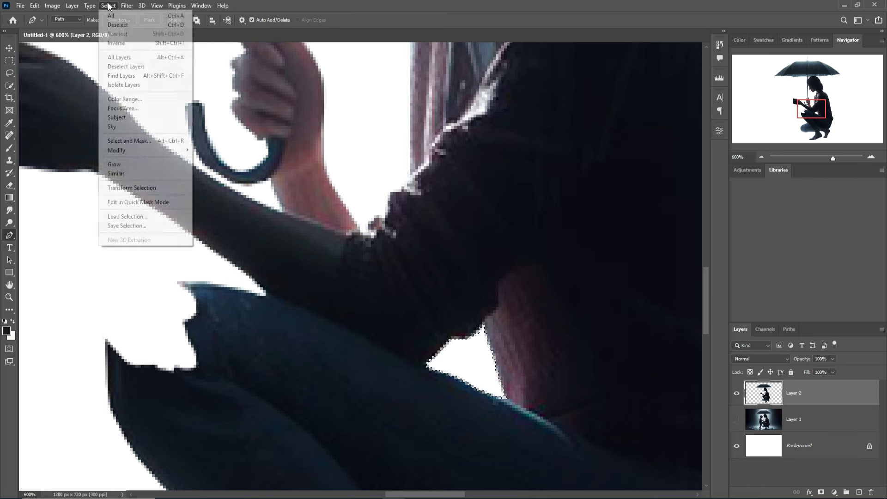
pyautogui.click(115, 25)
pyautogui.hotkey('ctrl', '1')
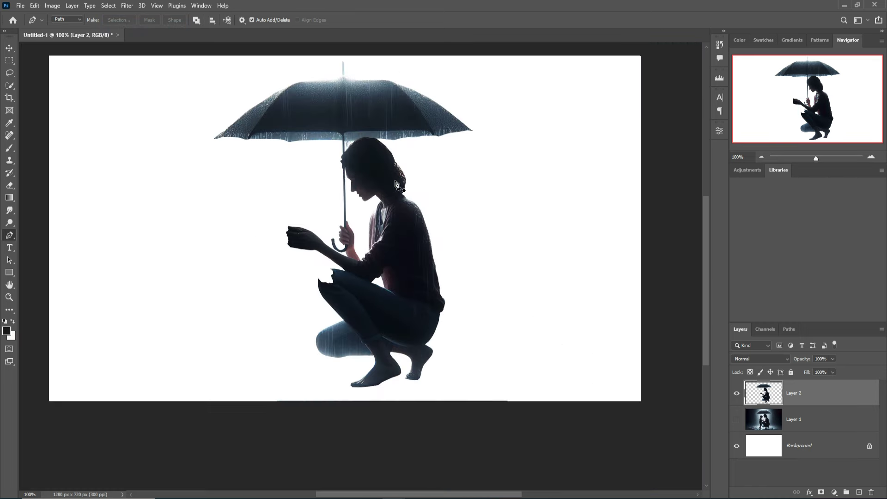
# Select the whole woman and umbrella cutout on Layer 2 with the Quick Selection tool.
pyautogui.click(762, 428)
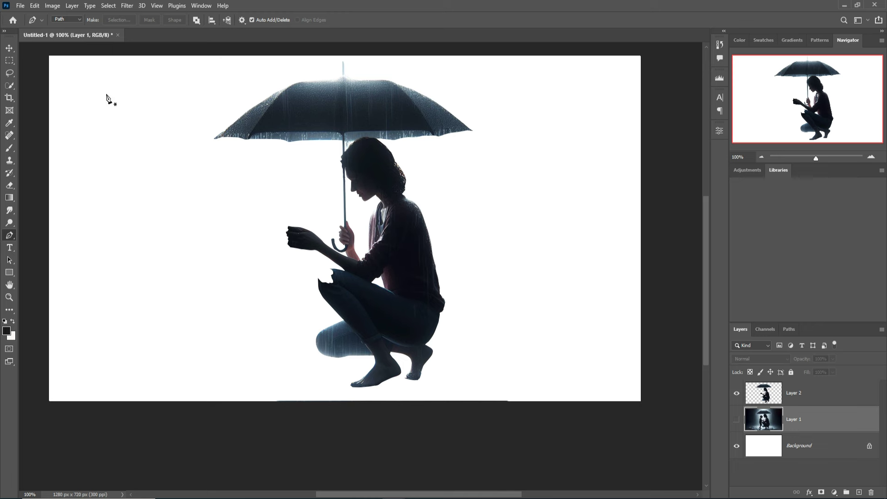
pyautogui.click(9, 85)
pyautogui.moveTo(341, 129); pyautogui.dragTo(259, 138)
pyautogui.moveTo(395, 111)
pyautogui.mouseDown()
pyautogui.moveTo(352, 86)
pyautogui.moveTo(445, 354)
pyautogui.moveTo(294, 261)
pyautogui.moveTo(418, 380)
pyautogui.moveTo(467, 362)
pyautogui.moveTo(468, 329)
pyautogui.mouseUp()
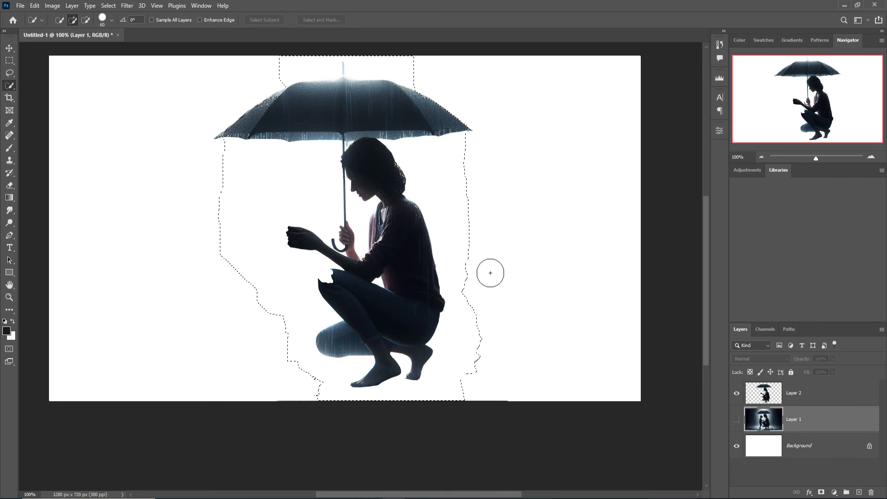
pyautogui.click(799, 398)
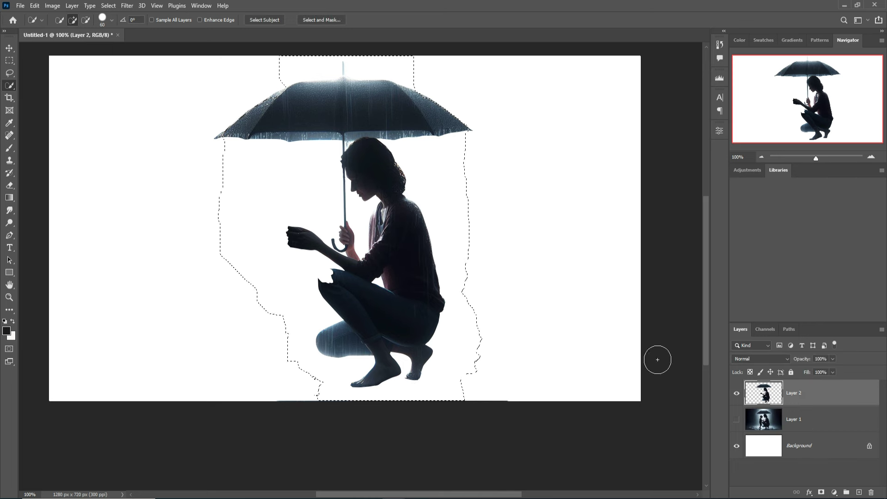
pyautogui.click(426, 271)
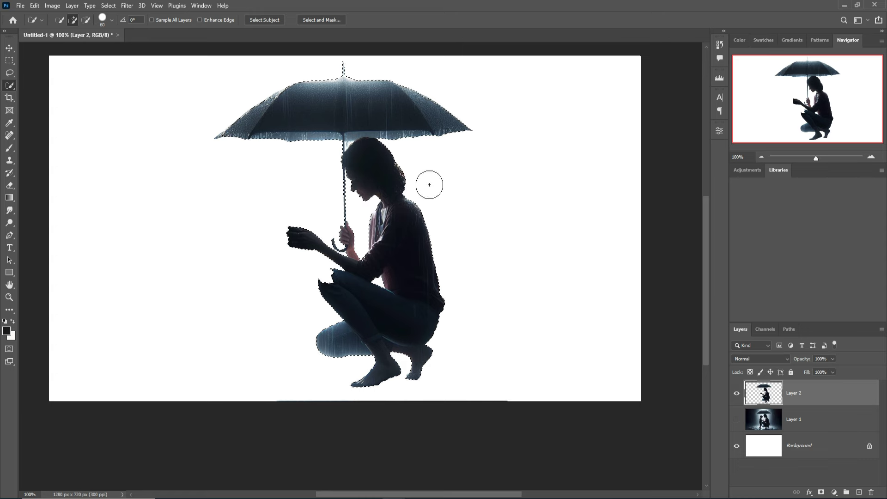
# Expand the selection around the woman and umbrella by 5 pixels.
pyautogui.click(114, 6)
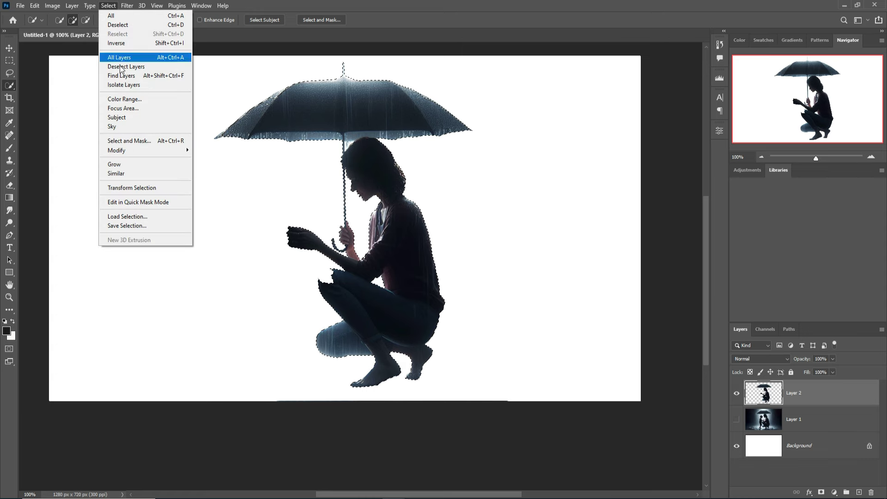
pyautogui.moveTo(134, 152)
pyautogui.click(214, 167)
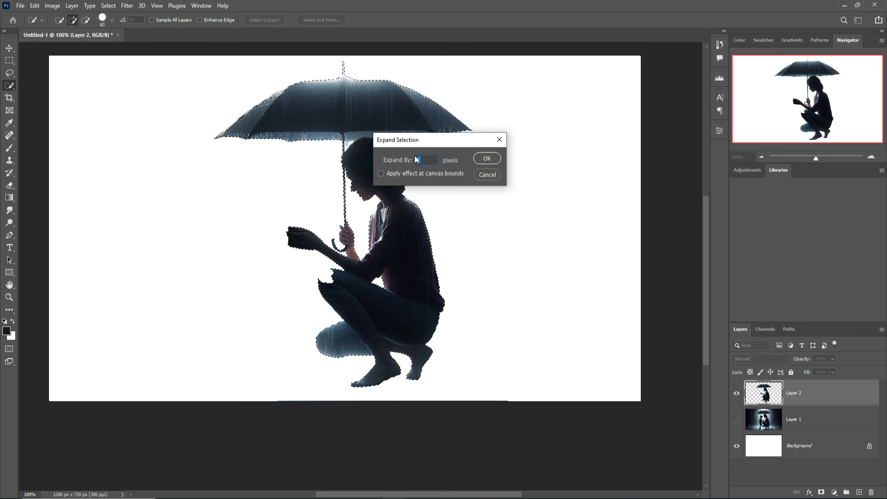
pyautogui.write('5')
pyautogui.click(487, 159)
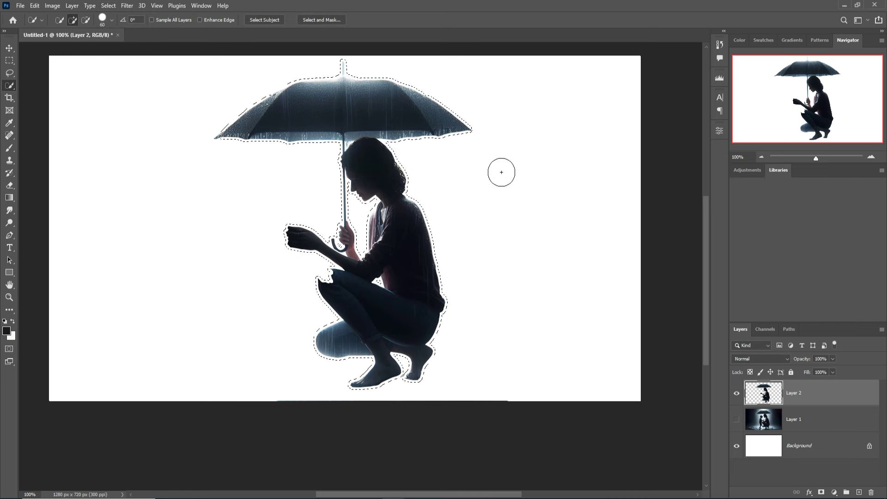
# Show Layer 1 and fill the selected woman and umbrella area on it with Content-Aware.
pyautogui.click(793, 419)
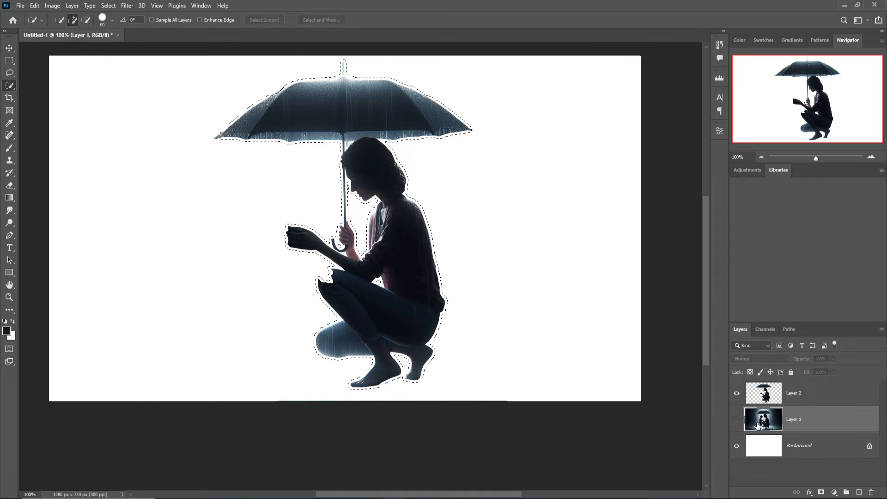
pyautogui.click(737, 419)
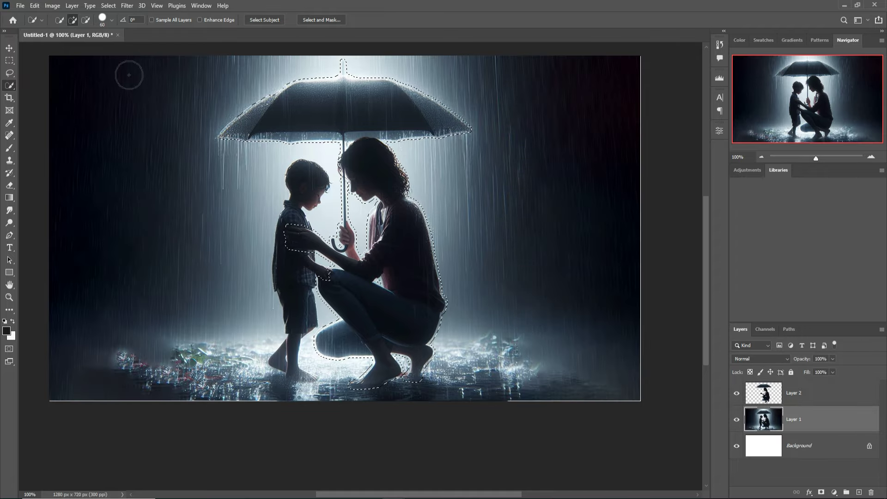
pyautogui.click(35, 6)
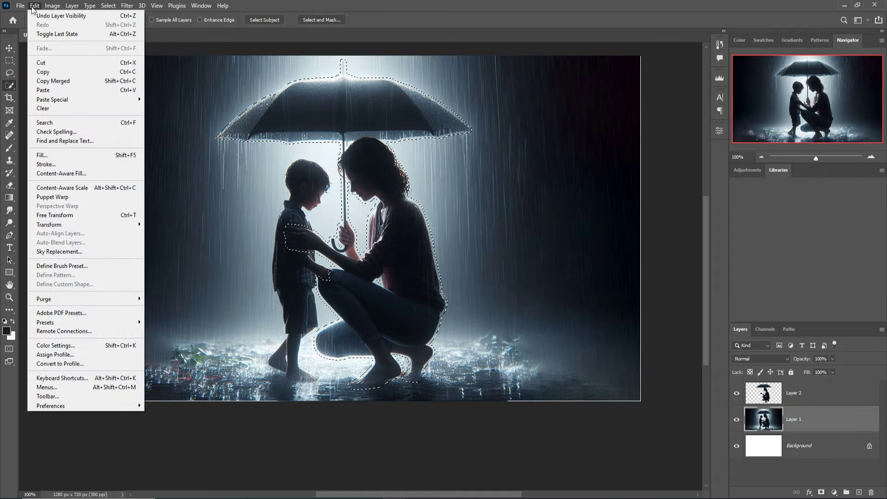
pyautogui.click(41, 155)
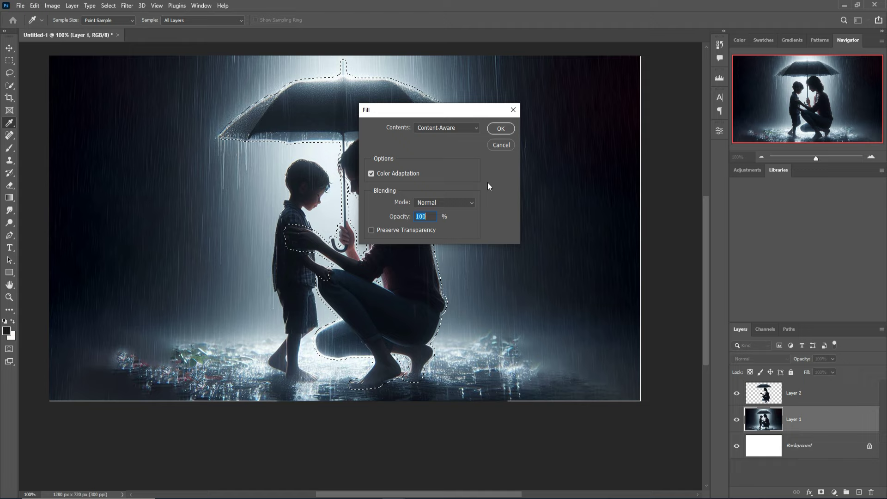
pyautogui.click(504, 128)
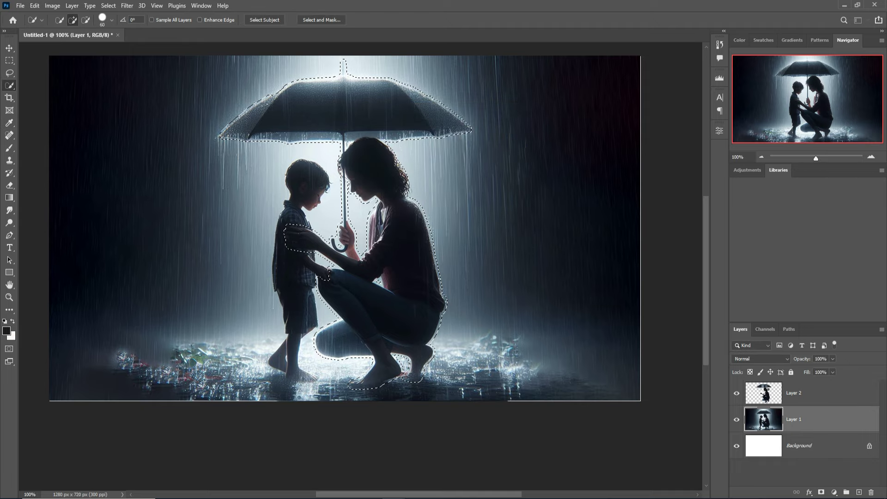
# Hide Layer 2 and clone rainy background over the leftover figure shapes inside the selection on Layer 1.
pyautogui.click(737, 393)
pyautogui.press('b')
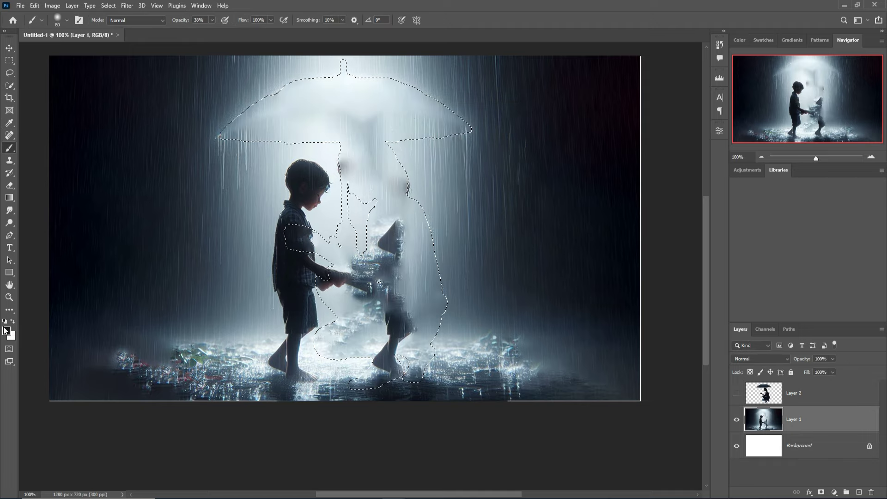
pyautogui.click(9, 160)
pyautogui.keyDown('alt'); pyautogui.click(452, 180); pyautogui.keyUp('alt')
pyautogui.moveTo(392, 143); pyautogui.dragTo(418, 363)
pyautogui.keyDown('alt'); pyautogui.click(485, 240); pyautogui.keyUp('alt')
pyautogui.moveTo(347, 238); pyautogui.dragTo(356, 291)
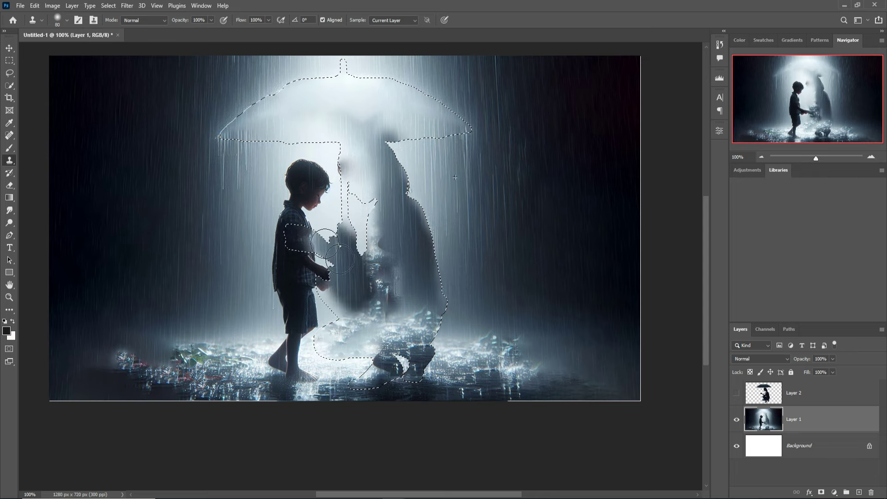
pyautogui.moveTo(346, 324)
pyautogui.mouseDown()
pyautogui.moveTo(344, 340)
pyautogui.moveTo(383, 175)
pyautogui.moveTo(377, 278)
pyautogui.mouseUp()
pyautogui.hotkey('ctrl', 'z')
pyautogui.keyDown('alt'); pyautogui.click(358, 95); pyautogui.keyUp('alt')
pyautogui.moveTo(388, 127)
pyautogui.mouseDown()
pyautogui.moveTo(393, 200)
pyautogui.moveTo(340, 253)
pyautogui.moveTo(414, 351)
pyautogui.mouseUp()
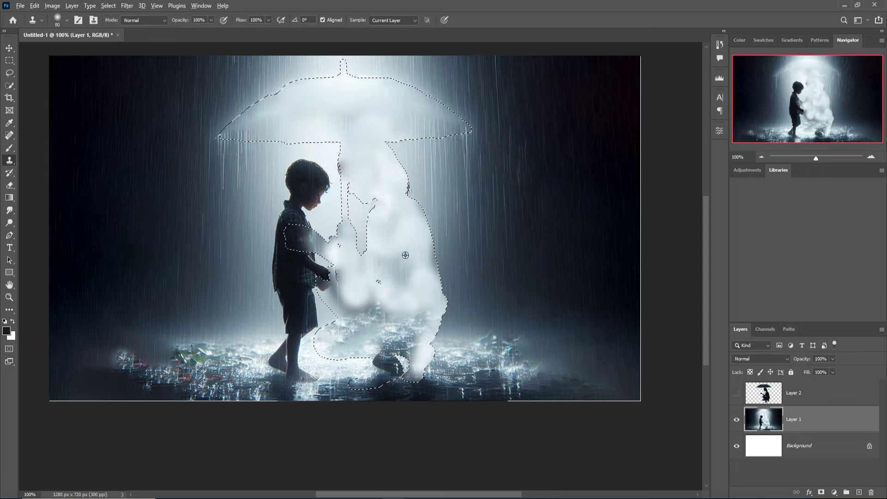
# Deselect the cloned area, and make Layer 2 the active, visible layer.
pyautogui.click(108, 6)
pyautogui.click(117, 24)
pyautogui.click(766, 393)
pyautogui.click(737, 394)
pyautogui.click(9, 48)
pyautogui.rightClick(829, 393)
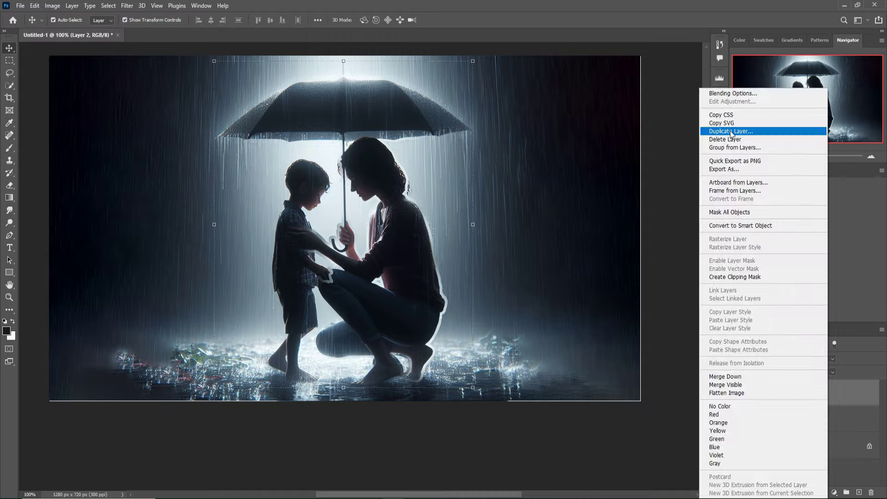
pyautogui.click(718, 256)
# Undo the cloning, the content-aware fill and the expansion of the selection around the woman and umbrella.
pyautogui.hotkey('ctrl', 'z')
pyautogui.hotkey('ctrl', 'z')
pyautogui.hotkey('ctrl', 'z')
pyautogui.hotkey('ctrl', 'z')
pyautogui.hotkey('ctrl', 'z')
pyautogui.hotkey('ctrl', 'z')
pyautogui.hotkey('ctrl', 'z')
pyautogui.hotkey('ctrl', 'z')
pyautogui.hotkey('ctrl', 'z')
pyautogui.hotkey('ctrl', 'z')
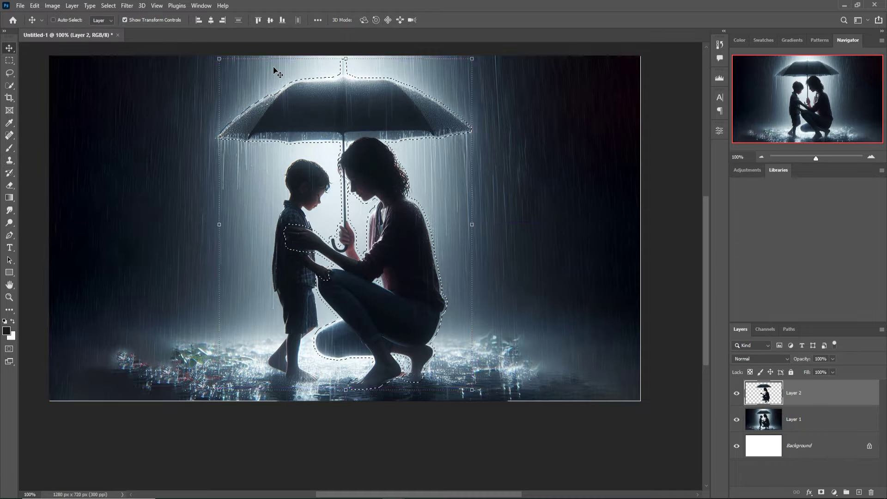
pyautogui.hotkey('ctrl', 'z')
# Show Layer 1 and make it active, and hide Layer 2.
pyautogui.click(737, 420)
pyautogui.click(804, 419)
pyautogui.click(108, 6)
pyautogui.moveTo(148, 150)
pyautogui.click(737, 393)
# Fill the selected woman and umbrella area on Layer 1 with Content-Aware, and deselect it.
pyautogui.click(108, 6)
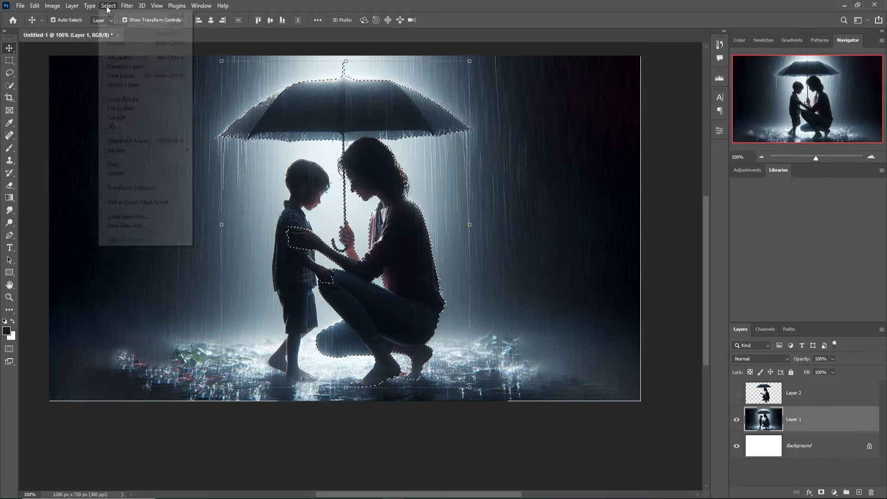
pyautogui.click(34, 6)
pyautogui.click(48, 156)
pyautogui.click(530, 133)
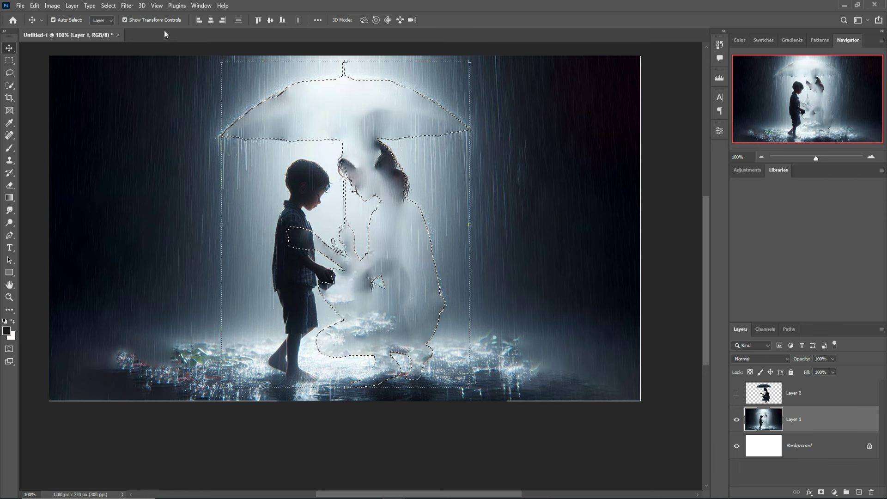
pyautogui.click(108, 6)
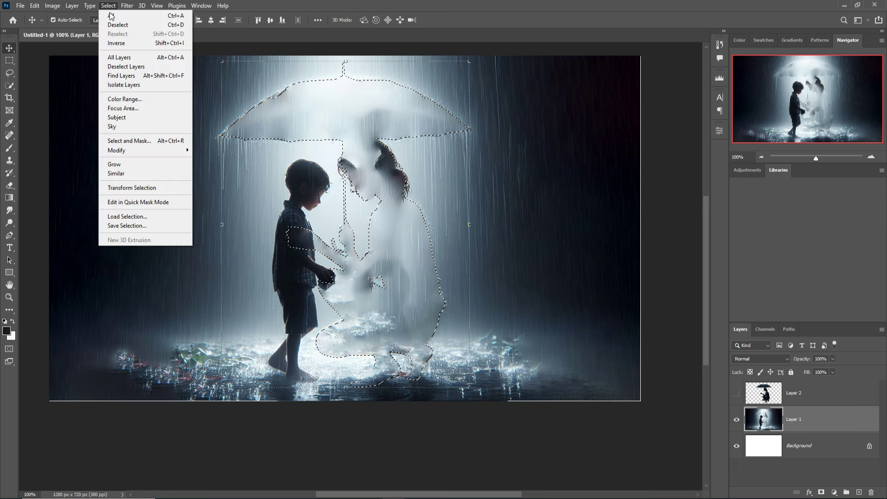
pyautogui.click(118, 25)
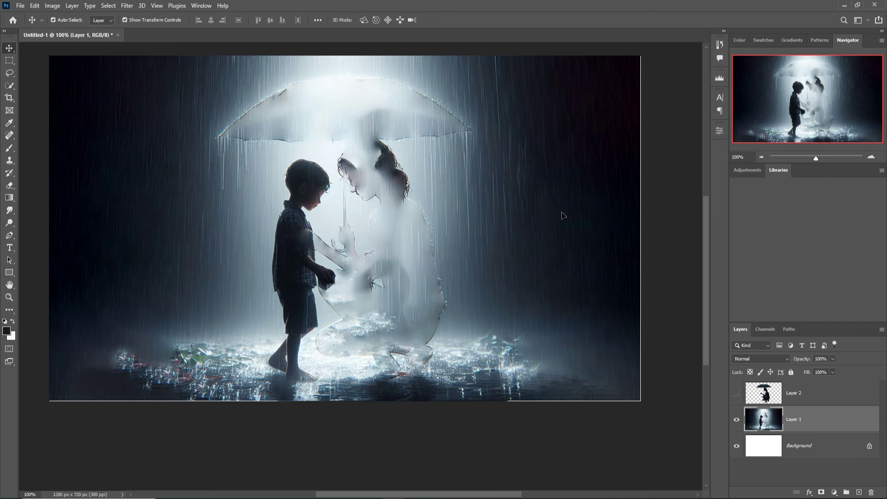
# Show Layer 2 and duplicate it as Layer 2 copy.
pyautogui.click(737, 394)
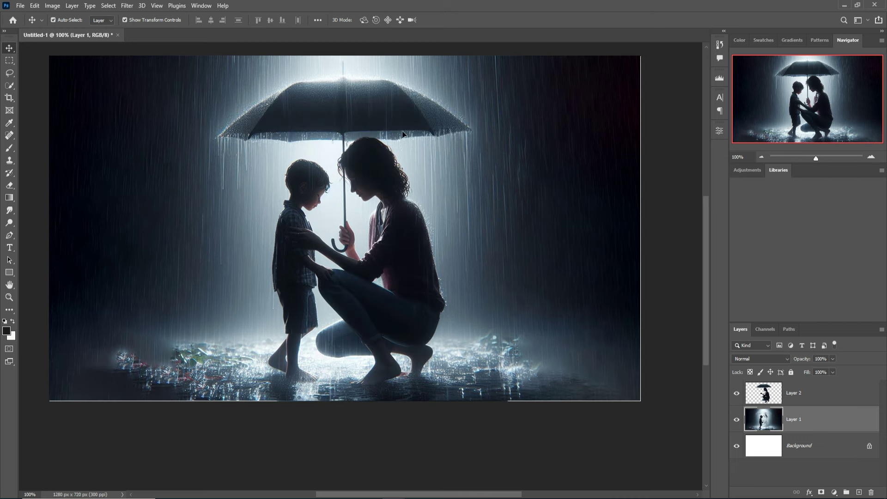
pyautogui.rightClick(821, 393)
pyautogui.click(723, 132)
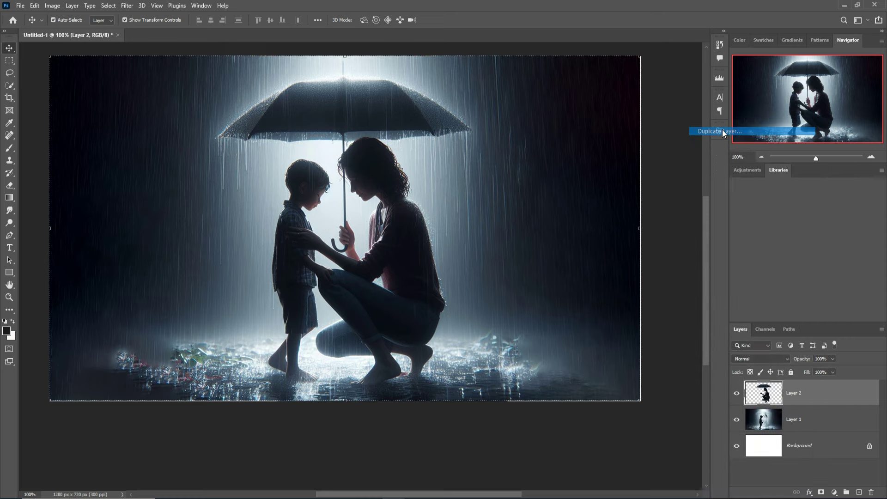
pyautogui.click(518, 143)
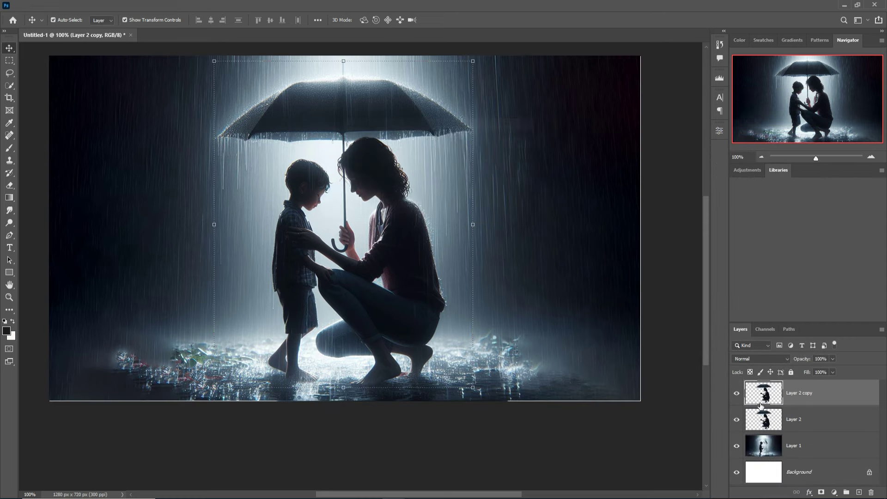
pyautogui.click(131, 8)
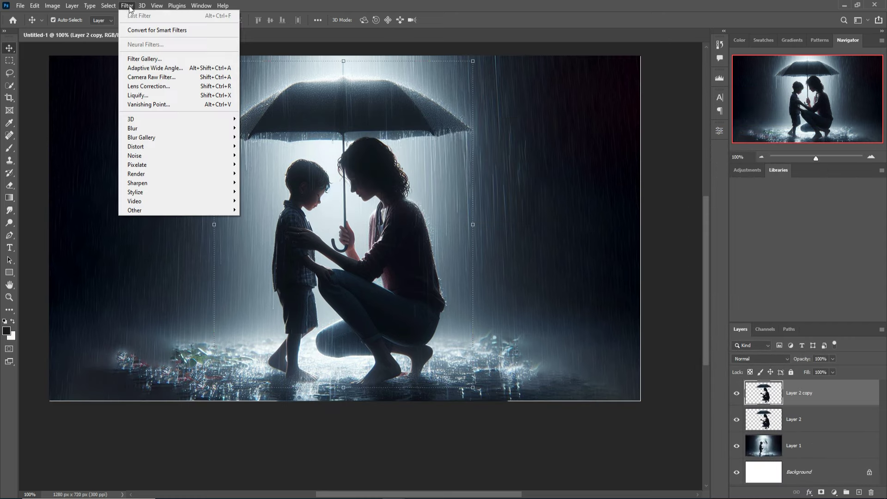
pyautogui.click(141, 60)
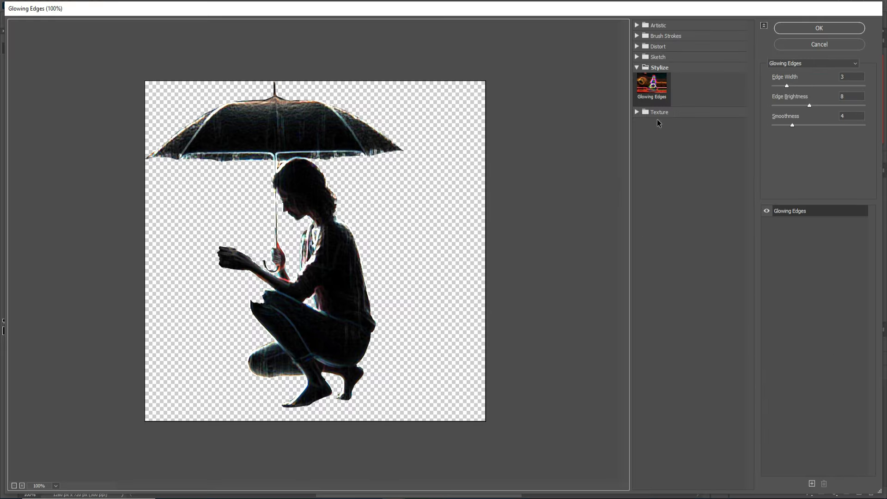
pyautogui.moveTo(790, 87); pyautogui.dragTo(780, 126)
pyautogui.click(793, 124)
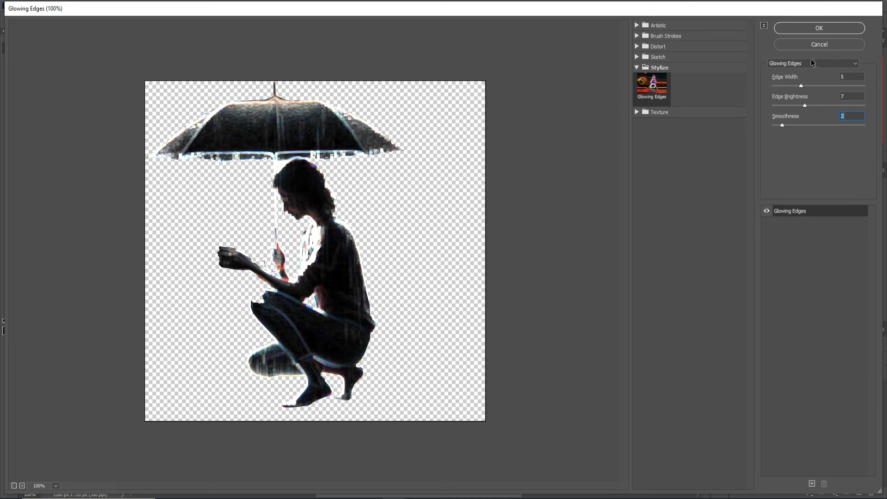
pyautogui.click(811, 44)
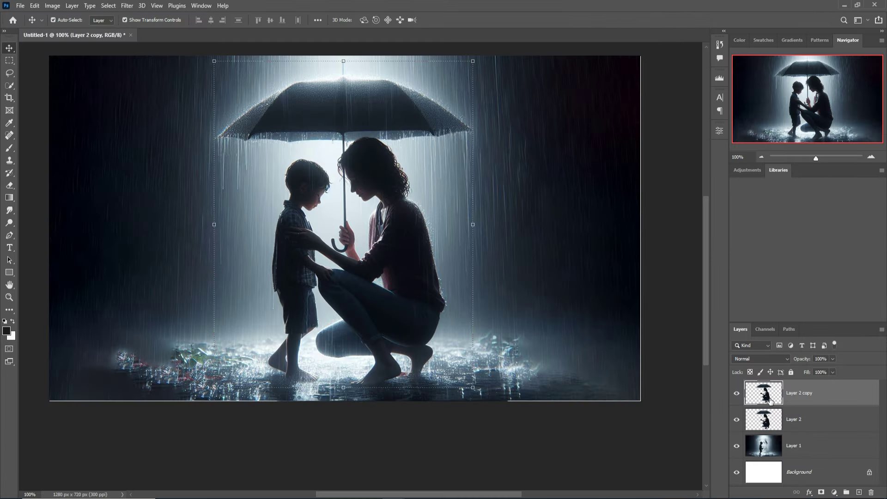
# Desaturate the woman and umbrella cutout on Layer 2 copy.
pyautogui.click(36, 6)
pyautogui.moveTo(48, 10)
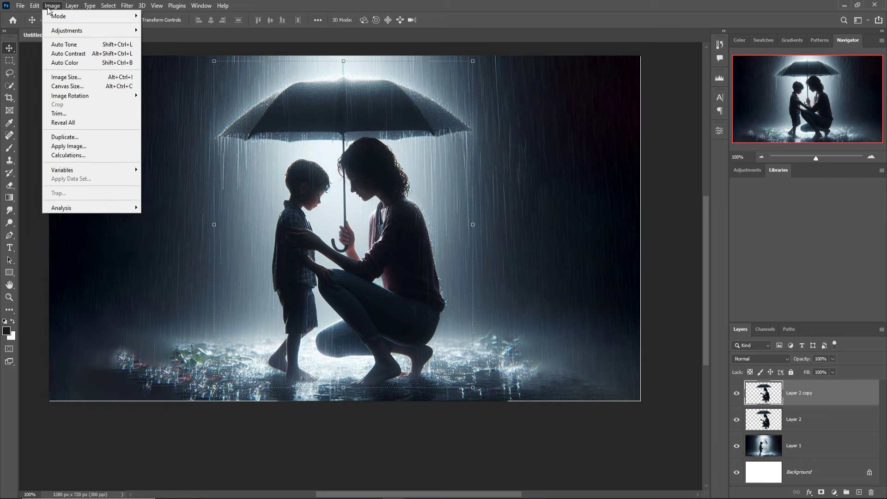
pyautogui.moveTo(69, 30)
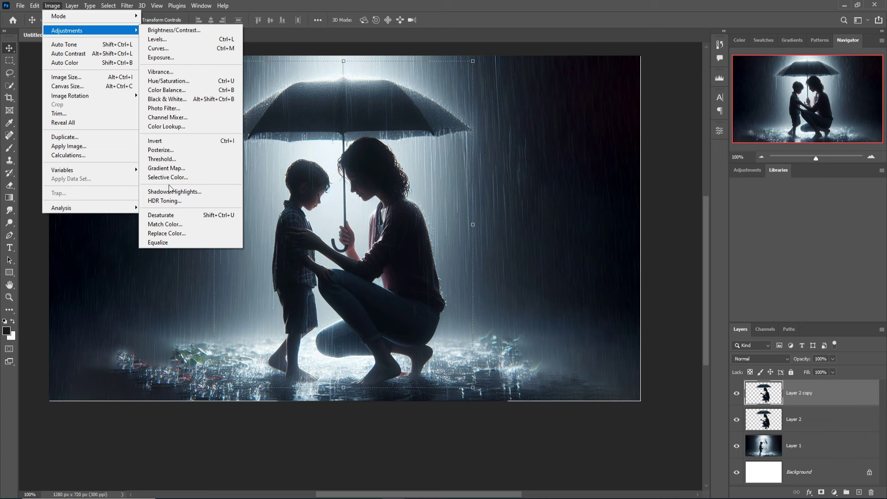
pyautogui.click(161, 215)
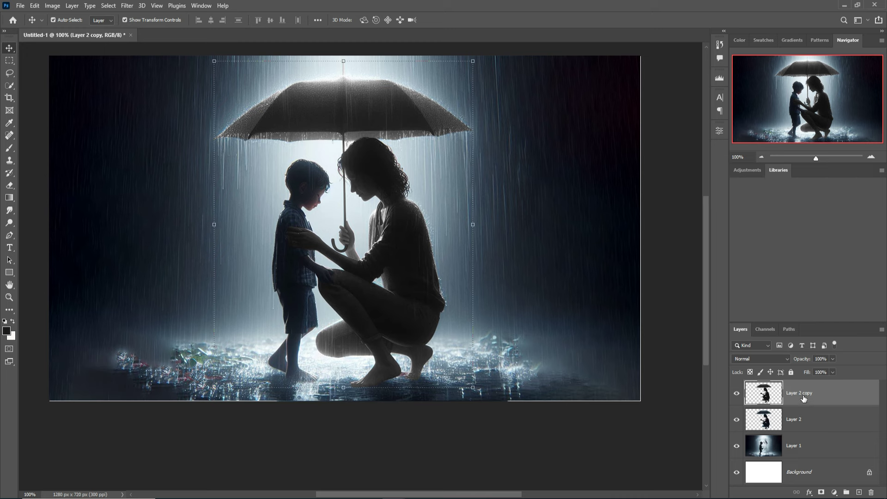
# Apply Levels to Layer 2 copy with RGB input values of 16, 1.06 and 180.
pyautogui.click(52, 6)
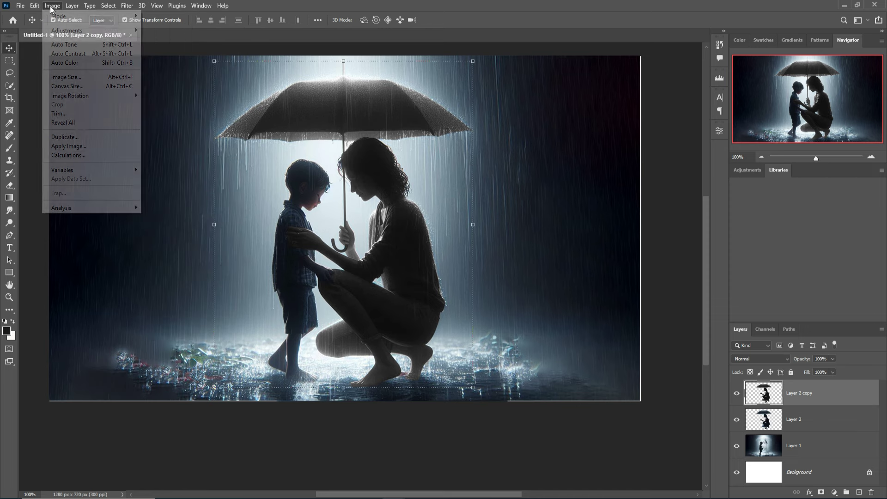
pyautogui.click(157, 39)
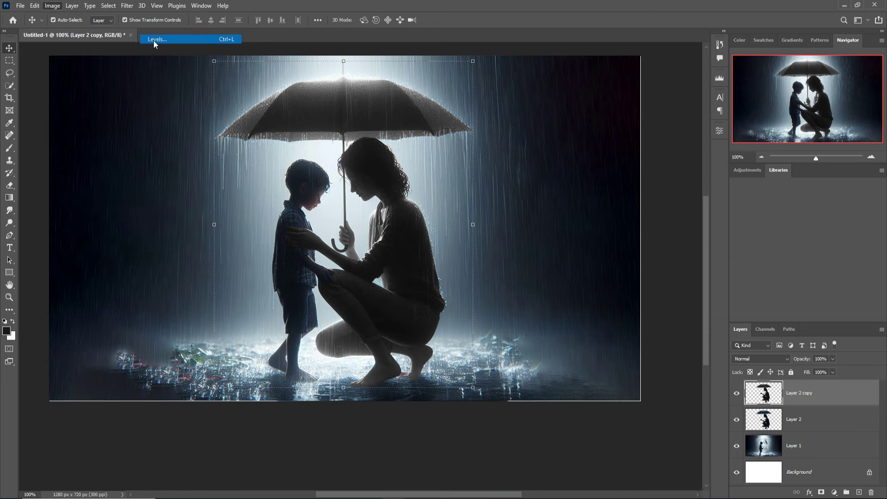
pyautogui.moveTo(429, 102); pyautogui.dragTo(617, 112)
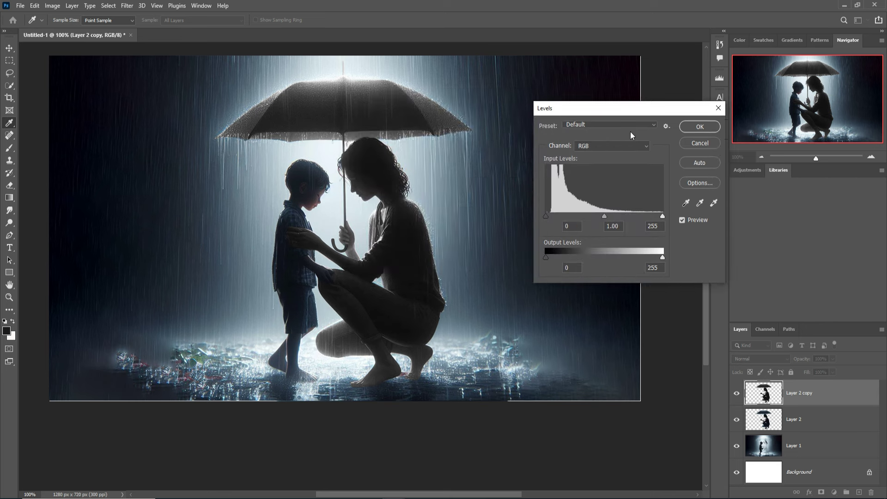
pyautogui.moveTo(604, 217); pyautogui.dragTo(598, 217)
pyautogui.moveTo(654, 217); pyautogui.dragTo(639, 214)
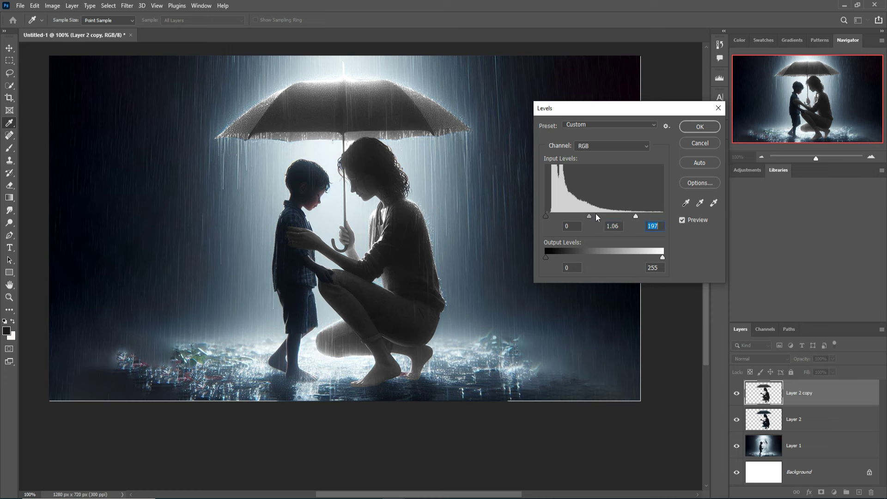
pyautogui.moveTo(546, 216); pyautogui.dragTo(553, 216)
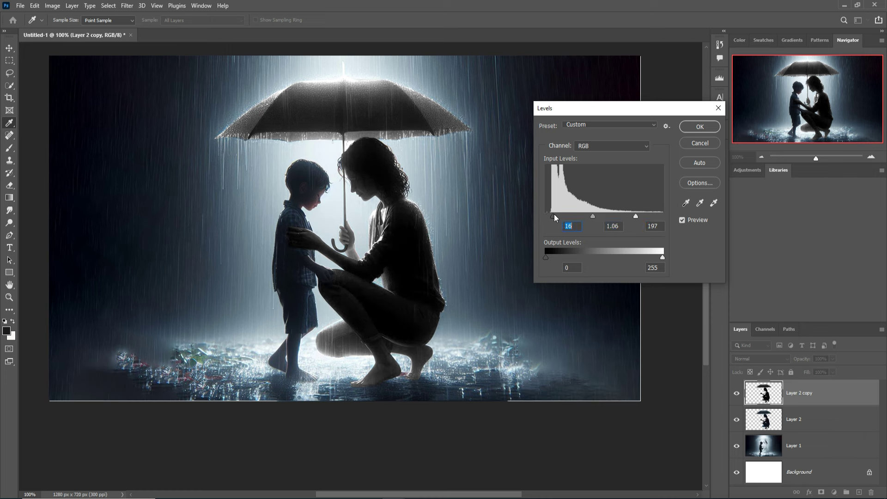
pyautogui.moveTo(635, 215); pyautogui.dragTo(629, 215)
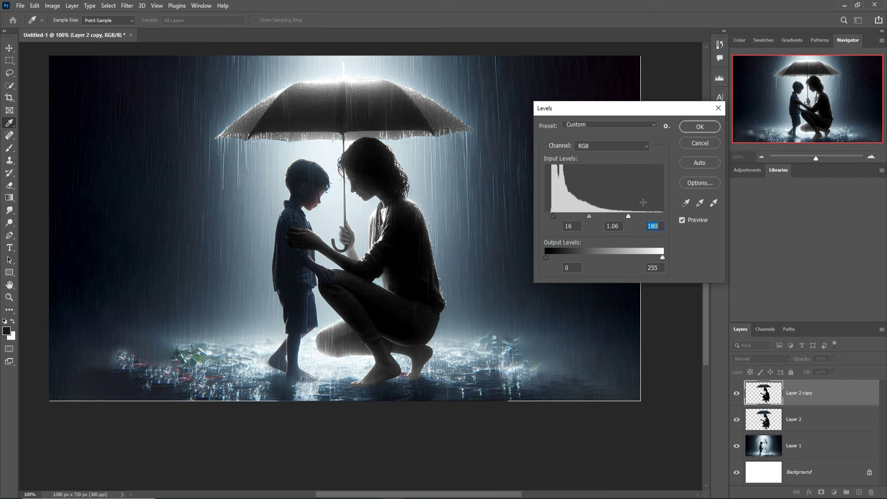
pyautogui.click(698, 127)
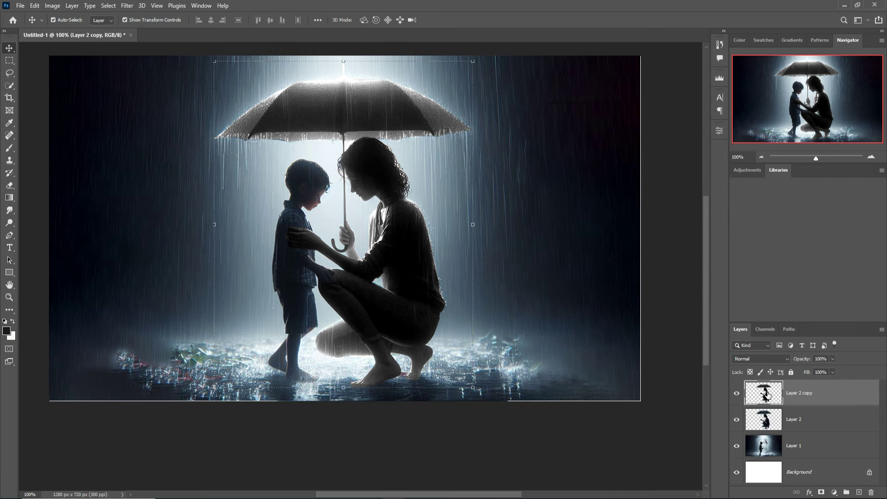
# Apply the Filter Gallery's Glowing Edges effect to Layer 2 copy, adjusting its edge settings to strengthen the outlines.
pyautogui.click(129, 6)
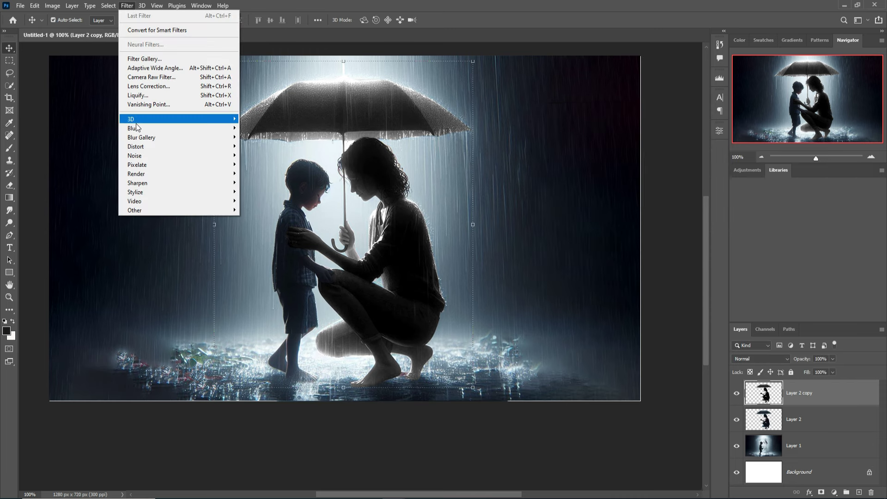
pyautogui.click(153, 60)
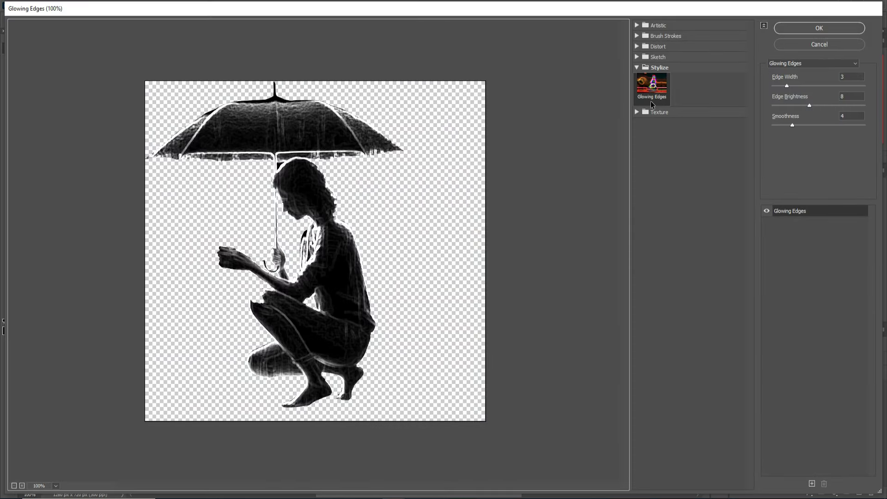
pyautogui.click(855, 63)
pyautogui.click(856, 63)
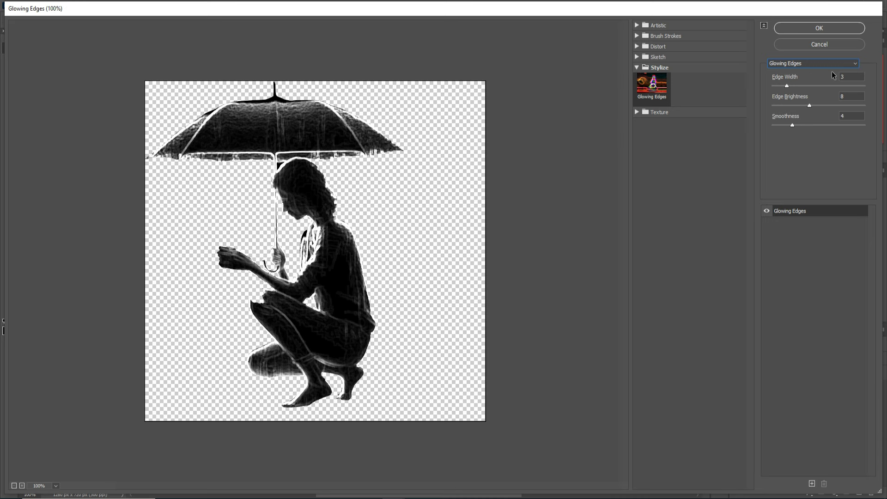
pyautogui.moveTo(787, 86)
pyautogui.mouseDown()
pyautogui.moveTo(806, 85)
pyautogui.moveTo(787, 88)
pyautogui.mouseUp()
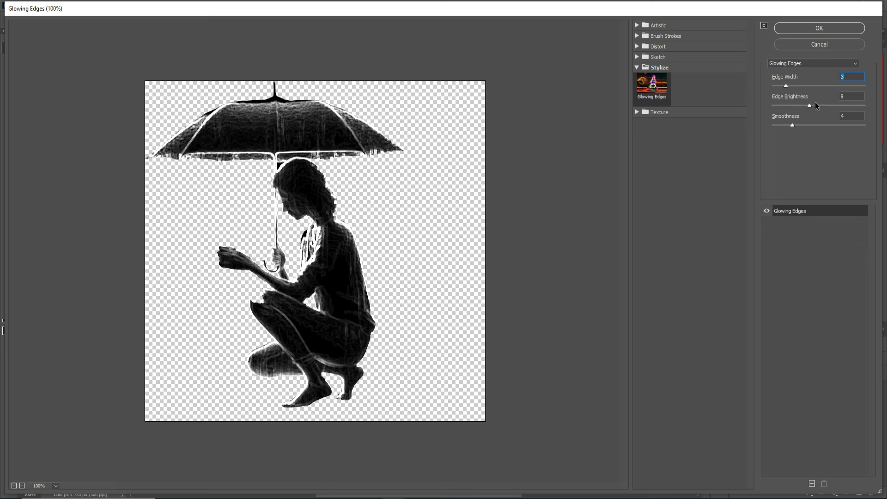
pyautogui.moveTo(811, 105); pyautogui.dragTo(791, 125)
pyautogui.click(818, 31)
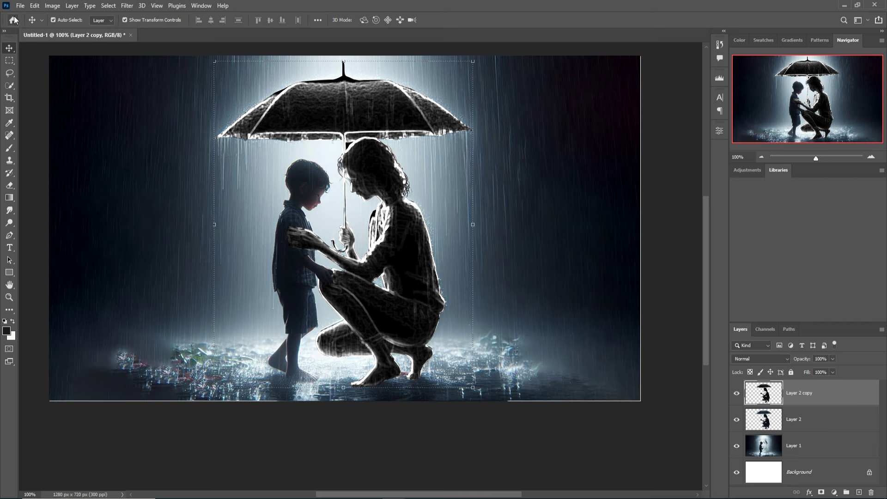
# Apply an RGB Curves adjustment to Layer 2 copy with points at input 162, output 192 and input 85, output 93.
pyautogui.click(52, 6)
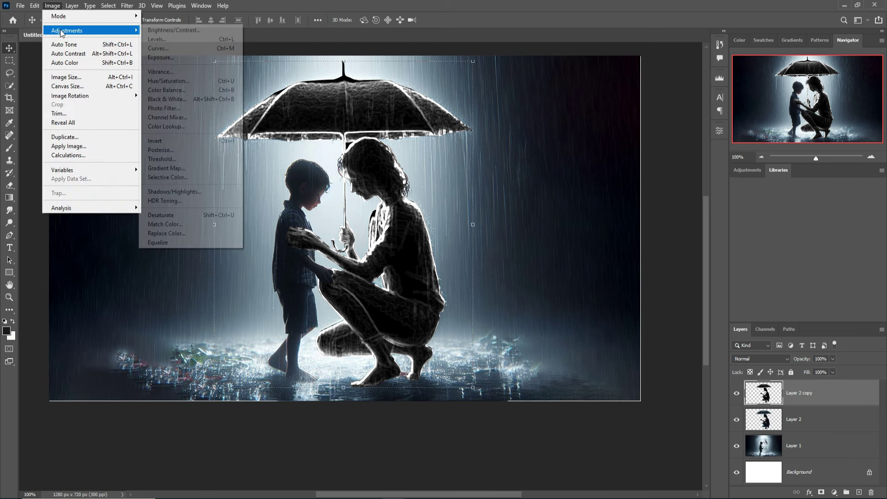
pyautogui.moveTo(63, 32)
pyautogui.click(163, 49)
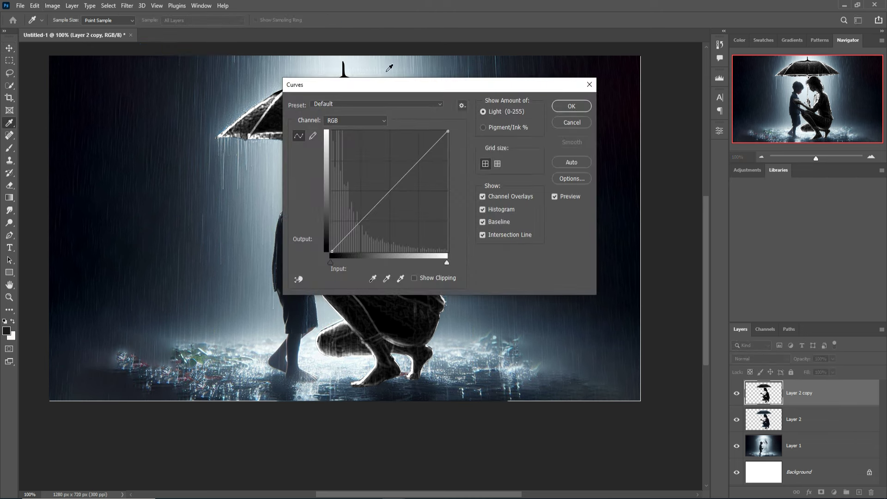
pyautogui.moveTo(437, 89); pyautogui.dragTo(642, 99)
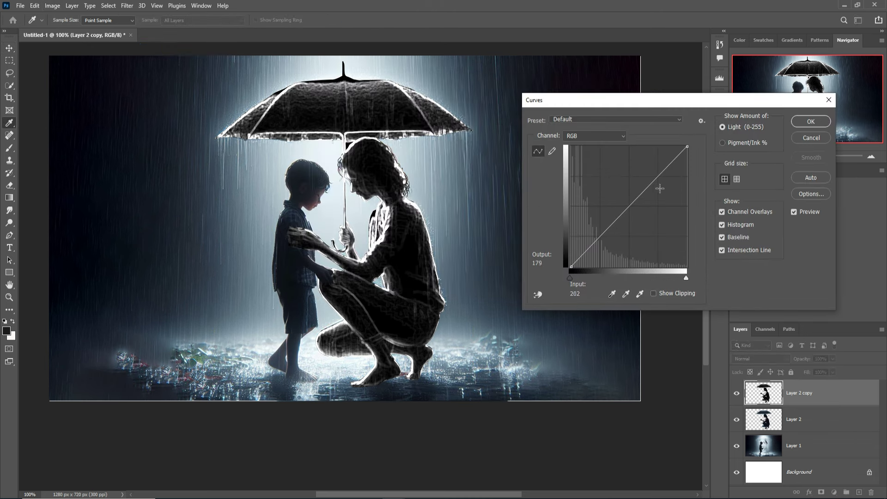
pyautogui.click(652, 182)
pyautogui.moveTo(654, 183); pyautogui.dragTo(648, 179)
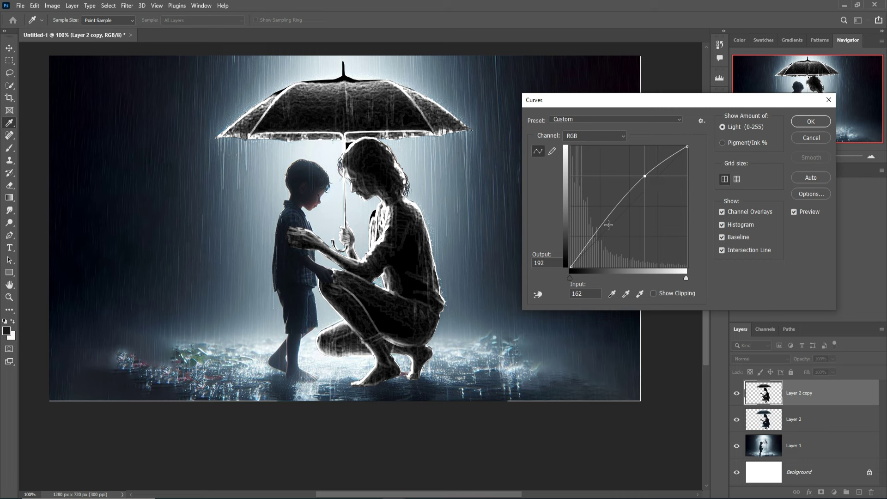
pyautogui.moveTo(609, 218); pyautogui.dragTo(614, 227)
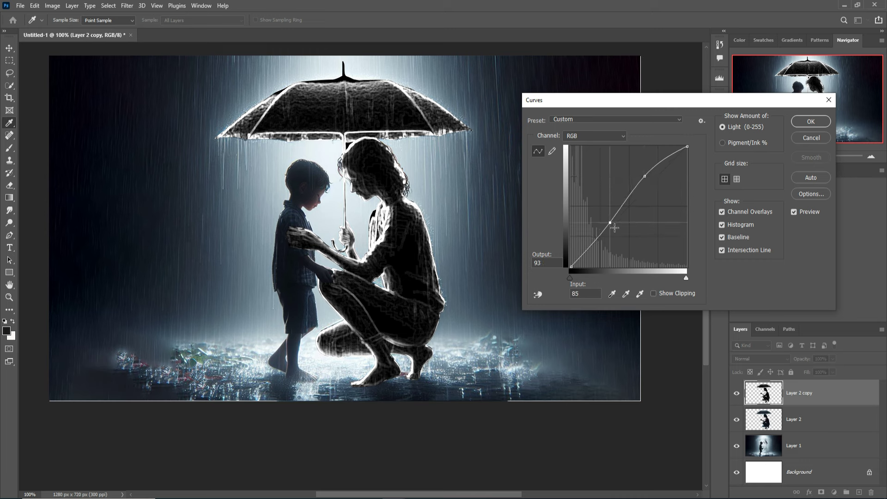
pyautogui.click(811, 121)
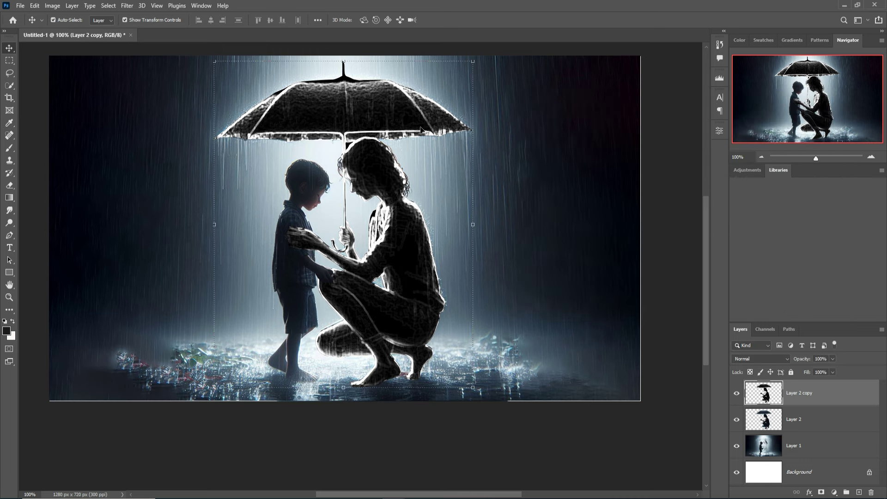
# Apply another Levels adjustment to Layer 2 copy with a midtone of 0.87 and a white input of 216.
pyautogui.click(54, 7)
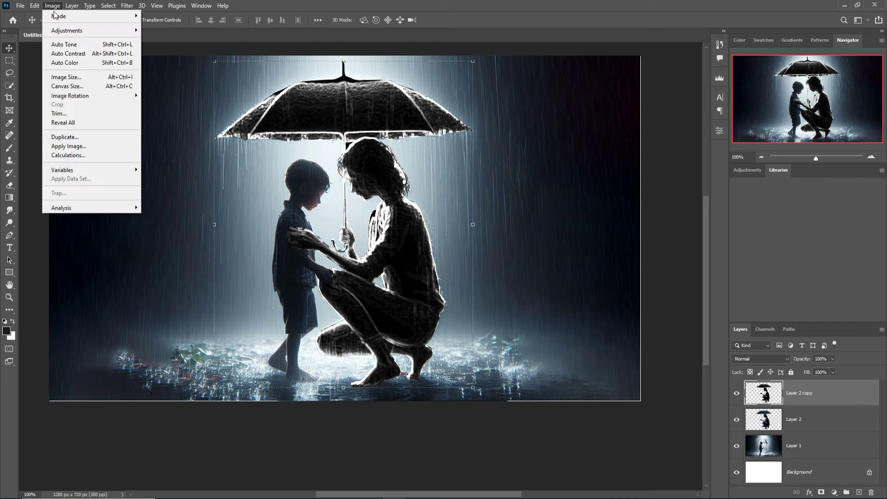
pyautogui.moveTo(69, 33)
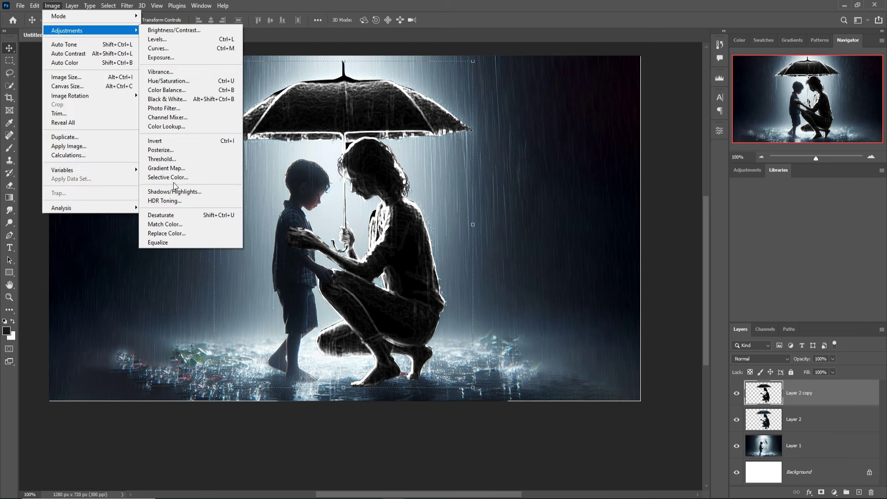
pyautogui.click(163, 40)
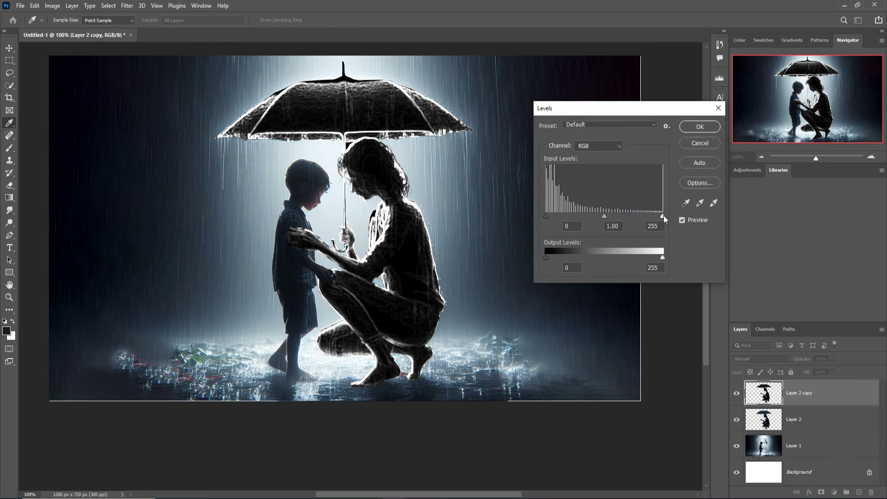
pyautogui.moveTo(663, 216); pyautogui.dragTo(601, 217)
pyautogui.click(698, 126)
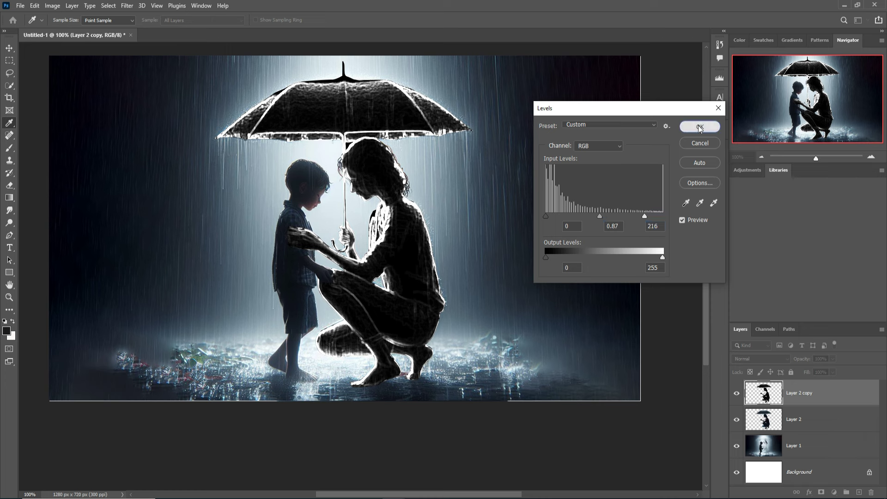
pyautogui.press('v')
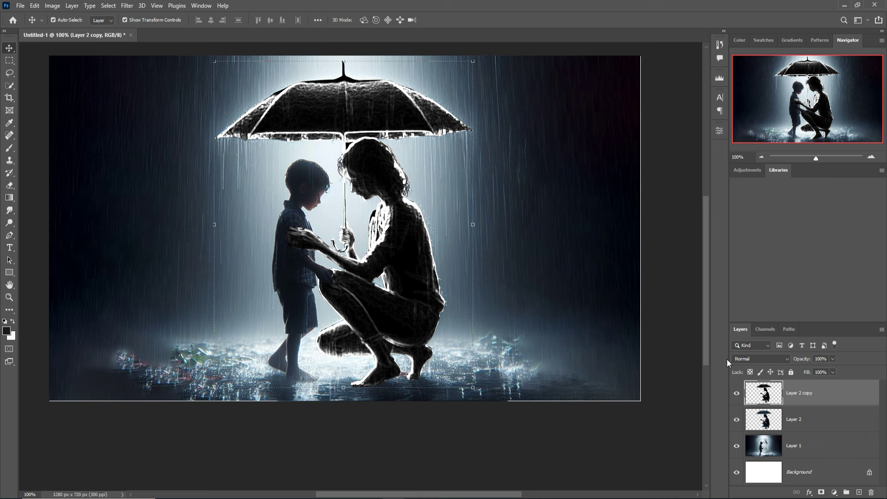
# Hide Layer 2 and set the blend mode of Layer 2 copy to Color Dodge.
pyautogui.click(738, 420)
pyautogui.click(780, 431)
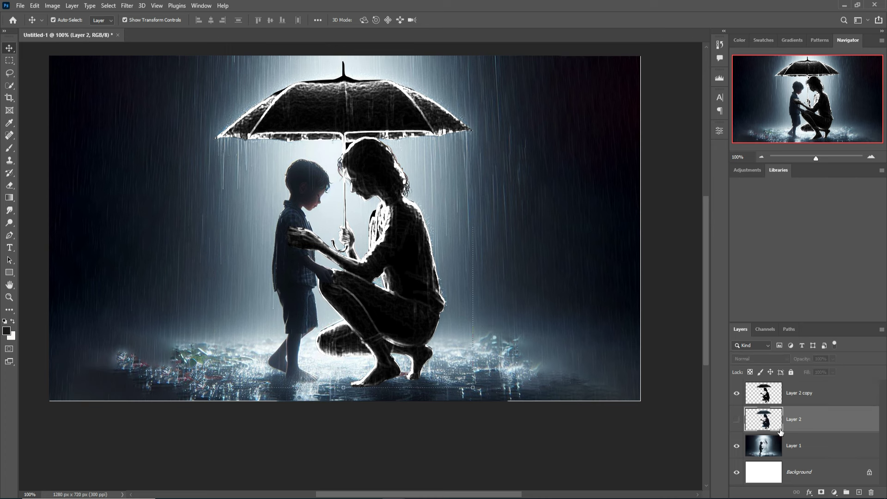
pyautogui.click(780, 395)
pyautogui.click(784, 359)
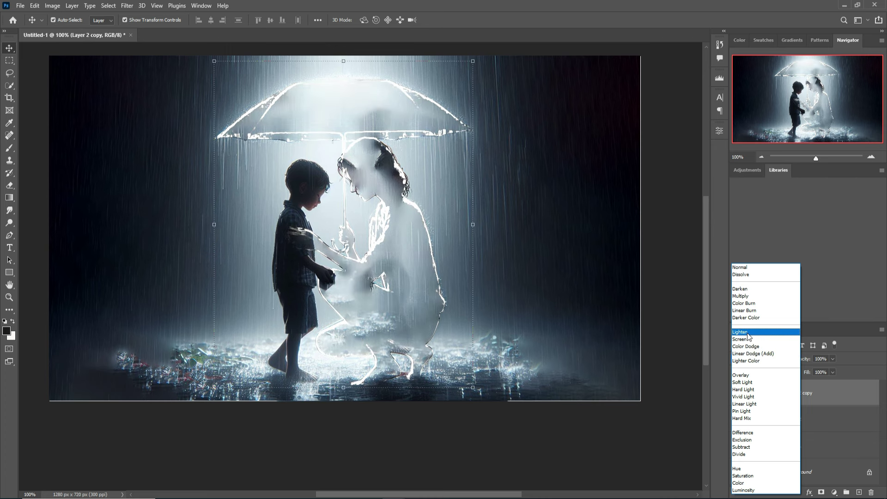
pyautogui.click(749, 346)
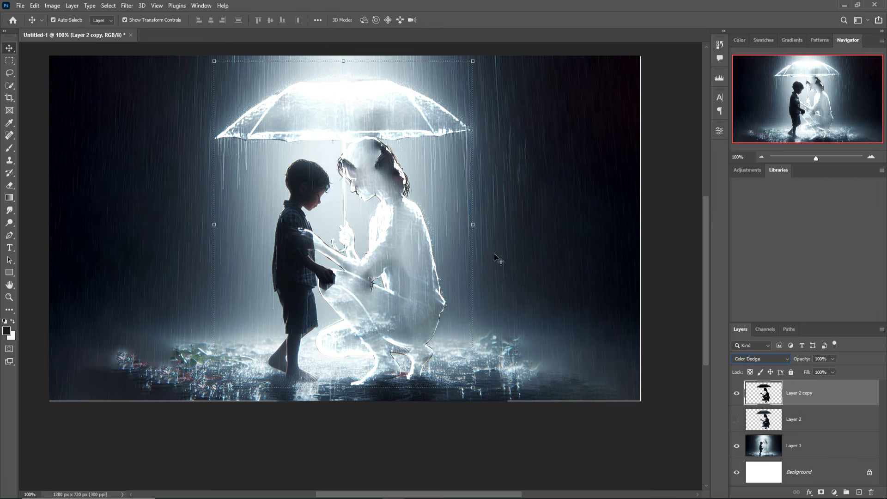
# Add an empty layer directly above Layer 1, and make Layer 1 active again.
pyautogui.click(818, 445)
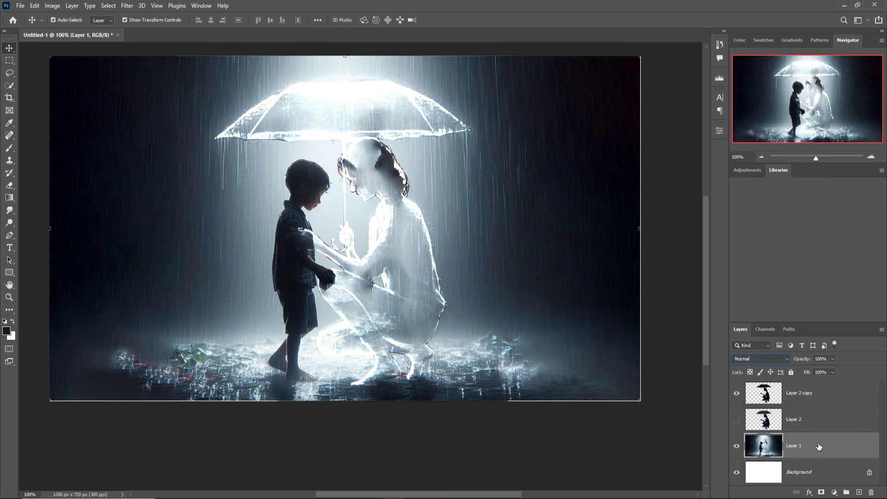
pyautogui.click(859, 492)
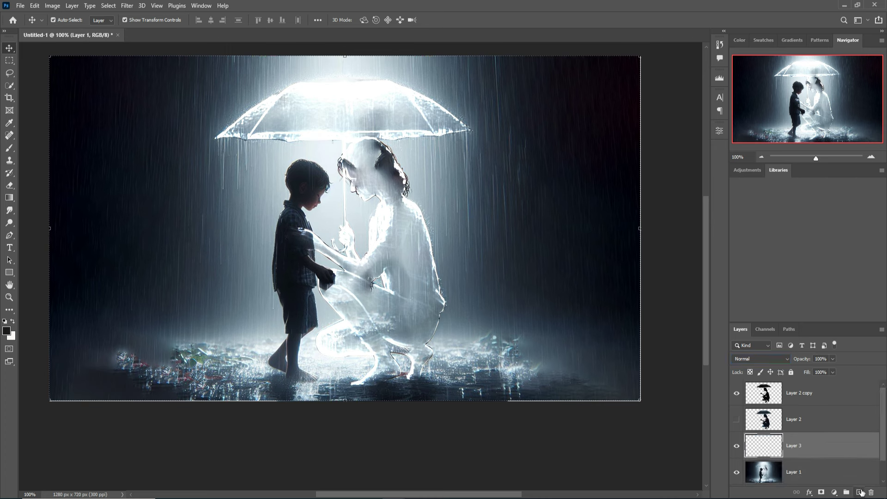
pyautogui.hotkey('alt', ']')
pyautogui.click(814, 451)
pyautogui.click(791, 469)
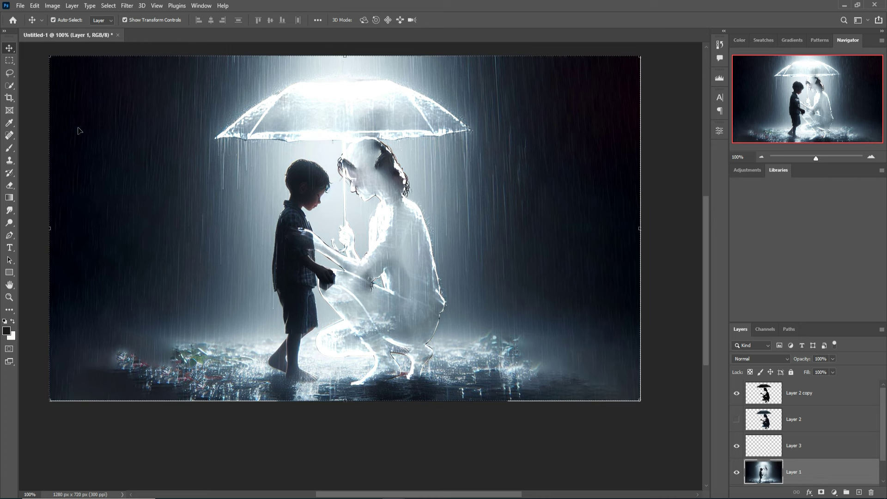
# Lasso the dark remnants around the woman's head on Layer 1 and fill them to blend with the background.
pyautogui.click(9, 75)
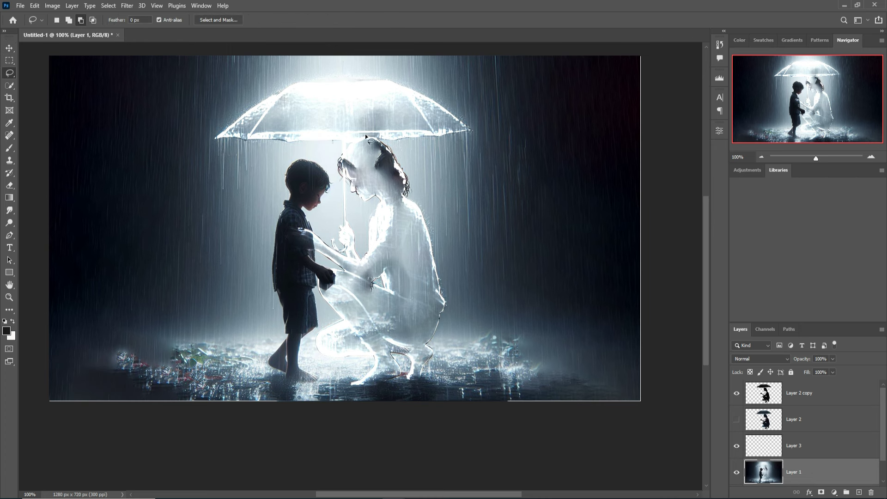
pyautogui.moveTo(345, 141); pyautogui.dragTo(334, 159)
pyautogui.moveTo(357, 204); pyautogui.dragTo(372, 200)
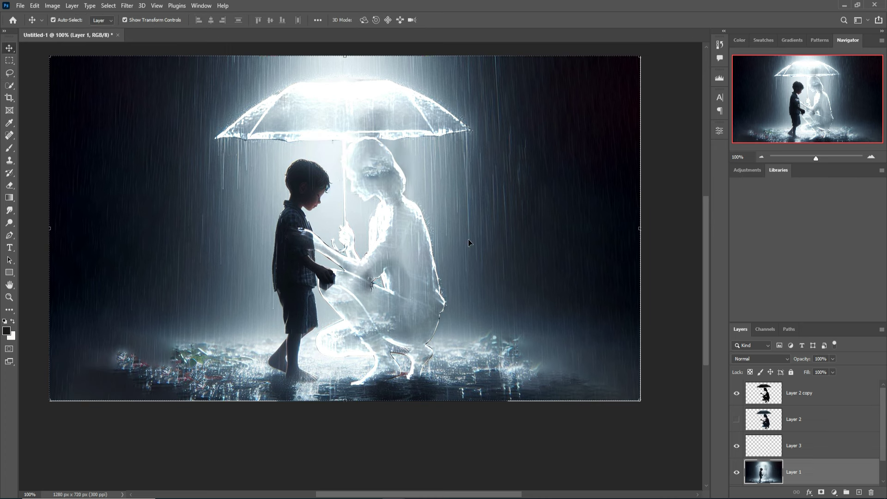
# Lasso the dark patch inside the woman's head on Layer 1, fill it with Content-Aware, and deselect.
pyautogui.click(9, 73)
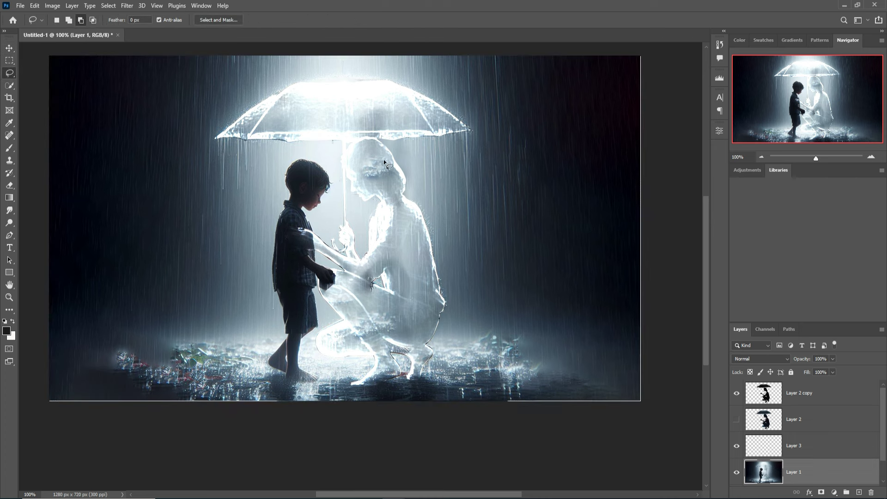
pyautogui.moveTo(386, 157)
pyautogui.mouseDown()
pyautogui.moveTo(365, 158)
pyautogui.moveTo(362, 179)
pyautogui.moveTo(404, 178)
pyautogui.mouseUp()
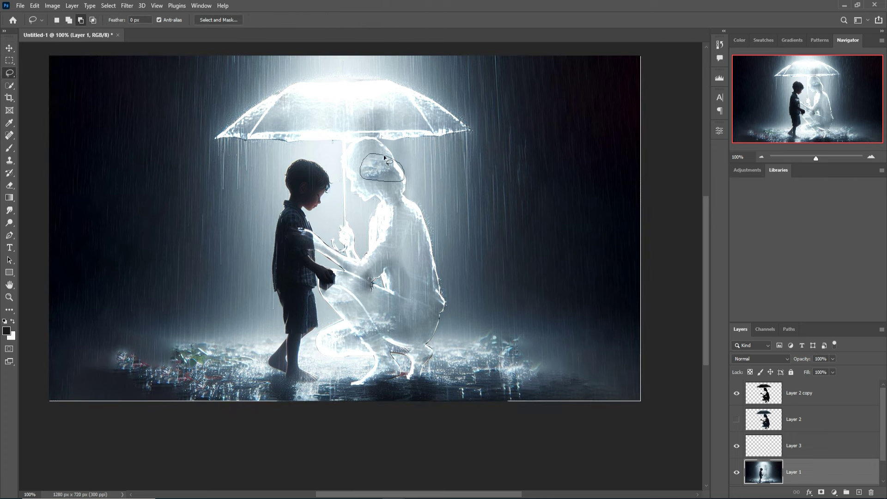
pyautogui.click(35, 6)
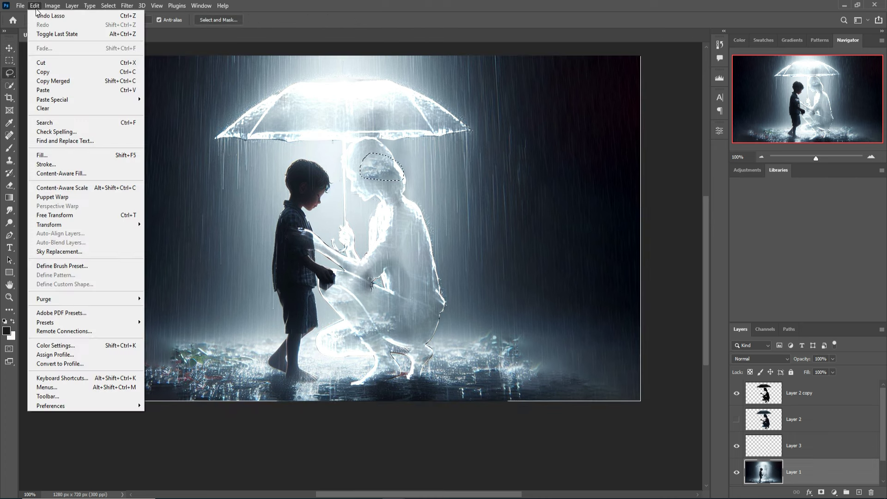
pyautogui.click(44, 157)
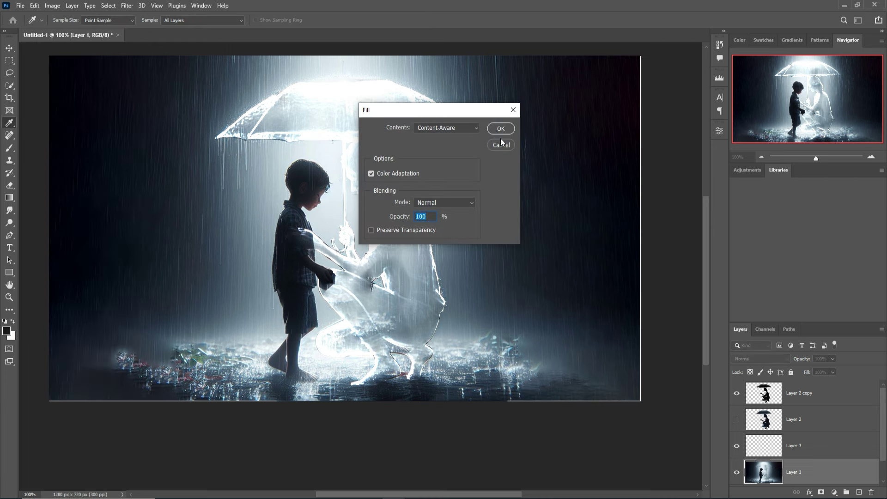
pyautogui.click(498, 130)
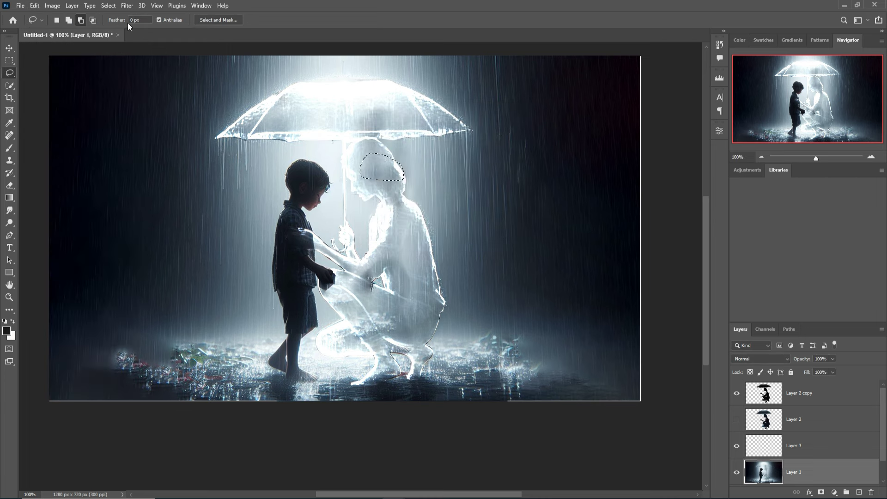
pyautogui.click(108, 5)
pyautogui.click(116, 23)
# Add a Levels adjustment above Layer 2 copy with a black input of 13 and clip it to that layer.
pyautogui.click(772, 400)
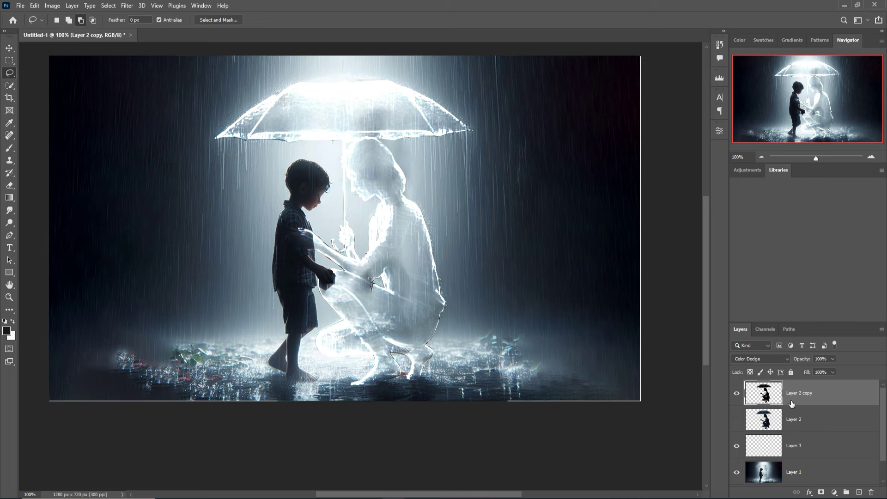
pyautogui.click(834, 492)
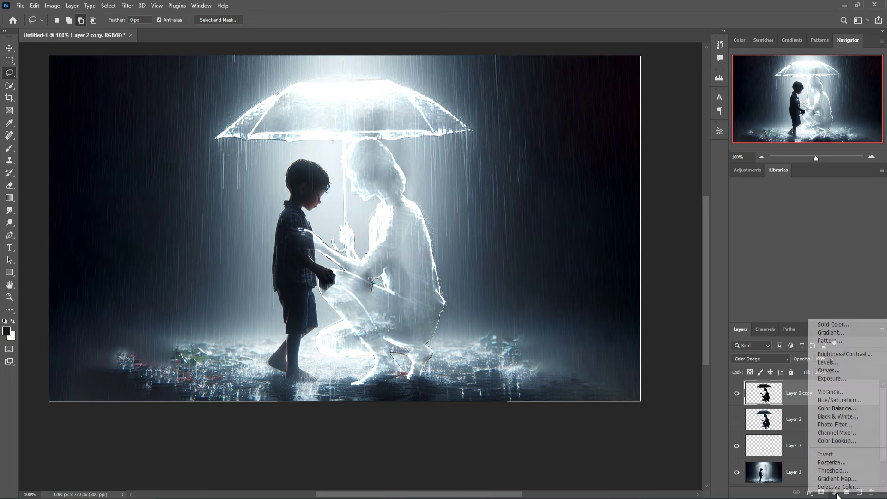
pyautogui.click(835, 363)
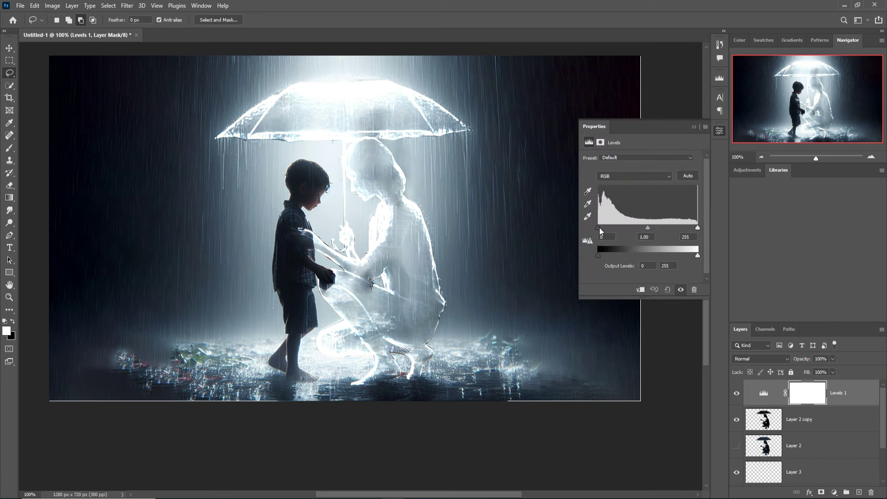
pyautogui.moveTo(600, 228); pyautogui.dragTo(604, 228)
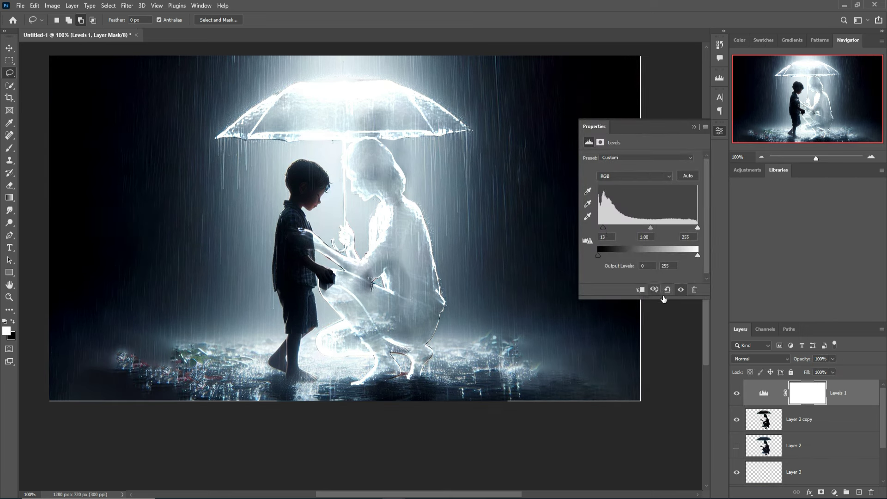
pyautogui.click(644, 291)
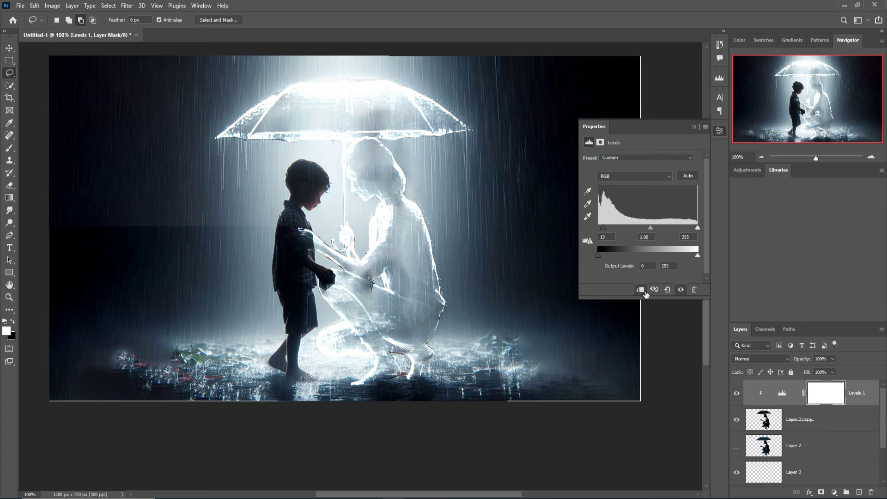
pyautogui.click(644, 291)
pyautogui.click(644, 291)
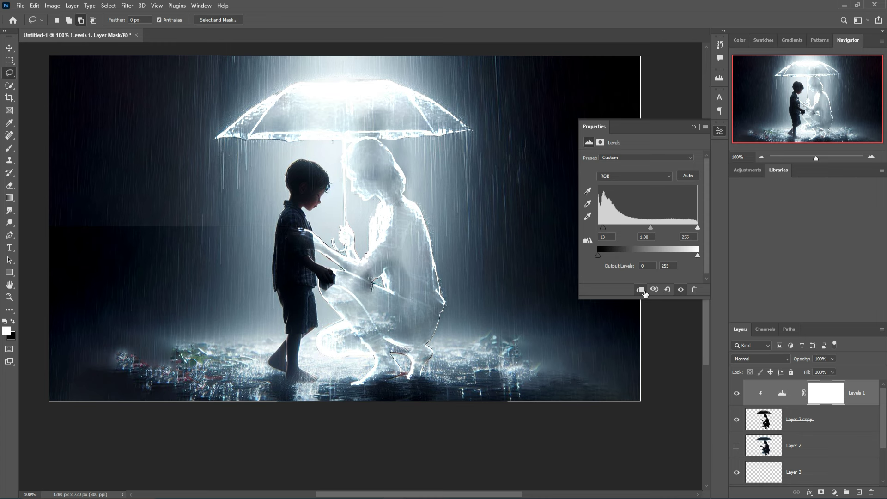
# Set the clipped Levels adjustment's midtone to 1.38 to brighten the glowing figure's edges.
pyautogui.moveTo(647, 229)
pyautogui.mouseDown()
pyautogui.moveTo(637, 230)
pyautogui.moveTo(661, 229)
pyautogui.moveTo(625, 231)
pyautogui.moveTo(639, 231)
pyautogui.mouseUp()
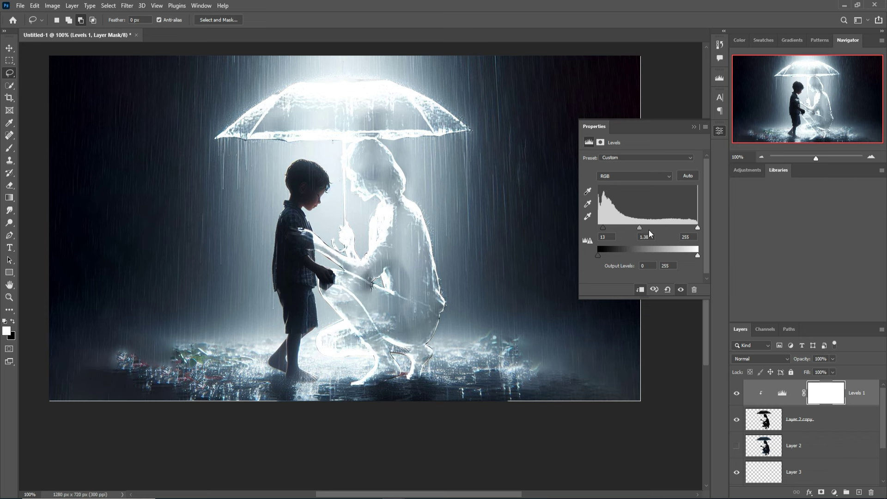
pyautogui.click(694, 127)
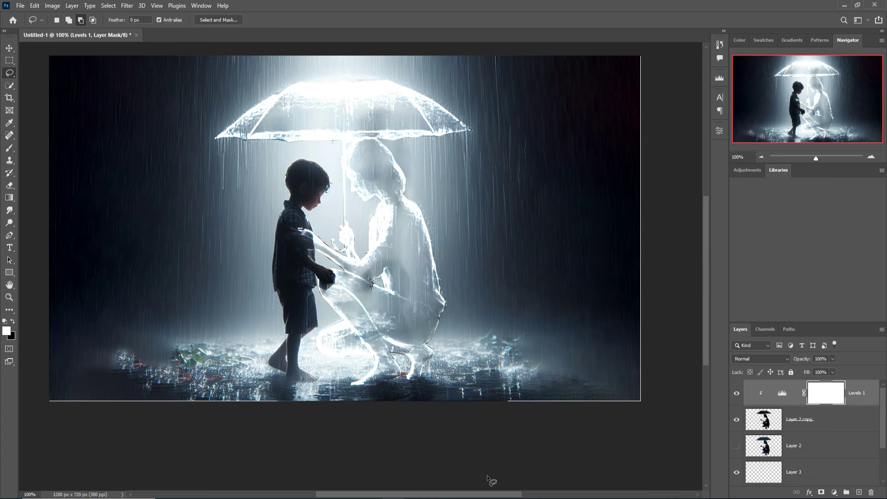
pyautogui.click(440, 498)
pyautogui.click(9, 48)
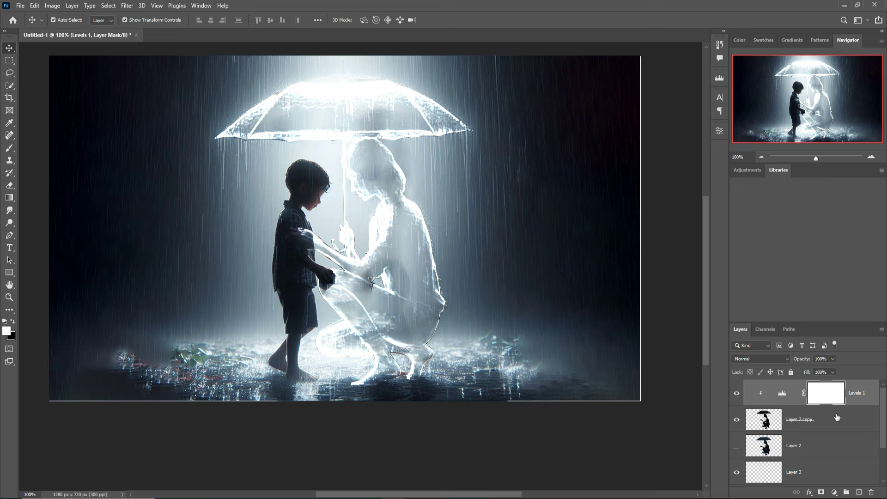
# Add an empty layer at the top of the stack and choose the Smoke 1 brush from the 20 Smoke Brushes set.
pyautogui.hotkey('ctrl', 'shift', 'alt', 'n')
pyautogui.press('d')
pyautogui.press('b')
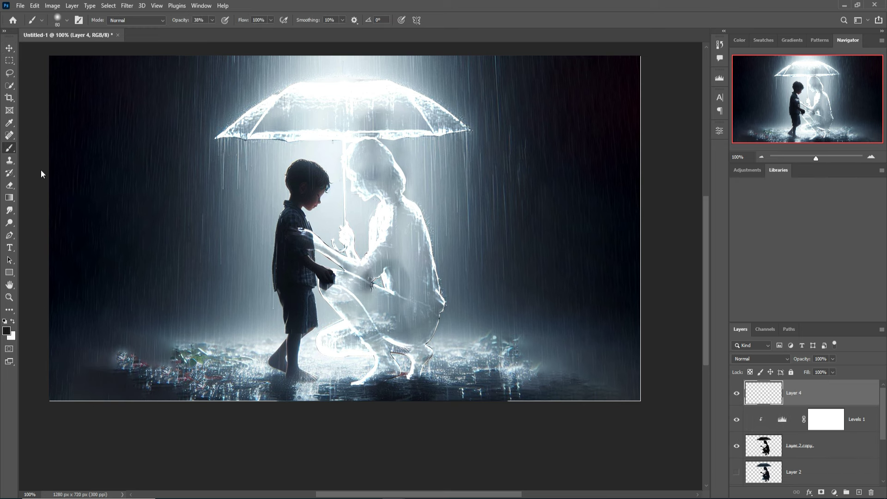
pyautogui.click(65, 20)
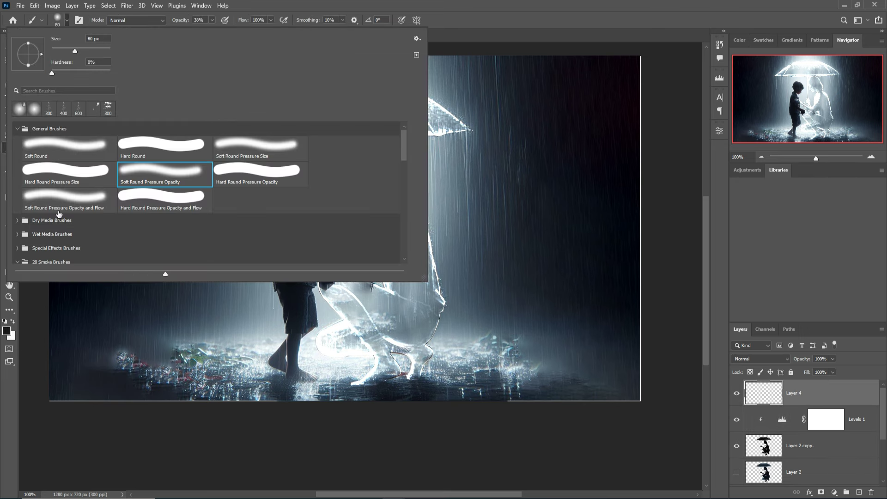
pyautogui.scroll(-1, 48, 223)
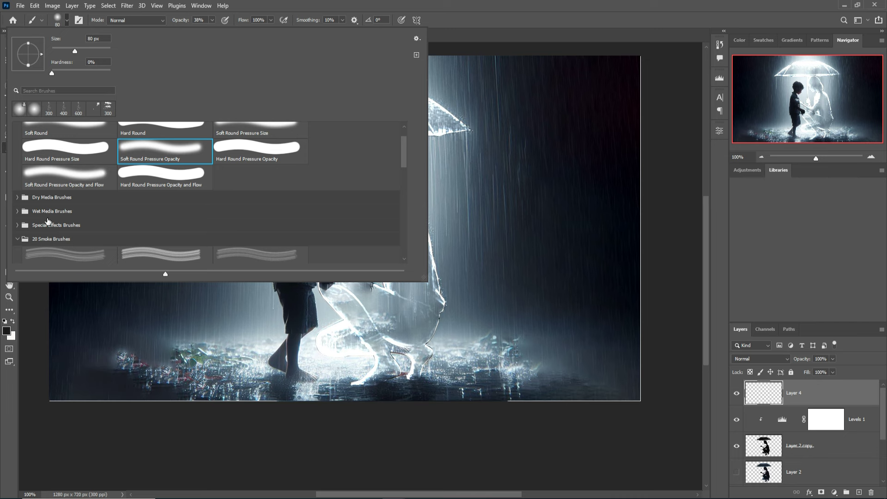
pyautogui.scroll(-1, 48, 222)
pyautogui.click(59, 239)
pyautogui.click(524, 13)
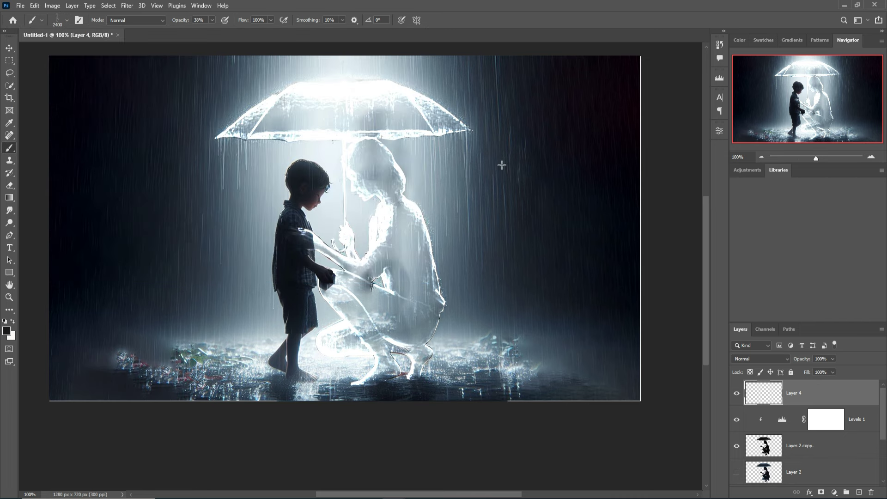
# Set the smoke brush's size to 700 px and its angle to 38°.
pyautogui.press('[')
pyautogui.press('[')
pyautogui.press('[')
pyautogui.press('[')
pyautogui.press('[')
pyautogui.press('[')
pyautogui.press('[')
pyautogui.press('[')
pyautogui.press('[')
pyautogui.press('[')
pyautogui.press('[')
pyautogui.press('[')
pyautogui.press('[')
pyautogui.press('[')
pyautogui.press('[')
pyautogui.press('[')
pyautogui.press('[')
pyautogui.press('[')
pyautogui.press('[')
pyautogui.press('[')
pyautogui.press(']')
pyautogui.press(']')
pyautogui.press(']')
pyautogui.press(']')
pyautogui.press(']')
pyautogui.press(']')
pyautogui.press(']')
pyautogui.press(']')
pyautogui.press(']')
pyautogui.press(']')
pyautogui.press(']')
pyautogui.press(']')
pyautogui.press(']')
pyautogui.press(']')
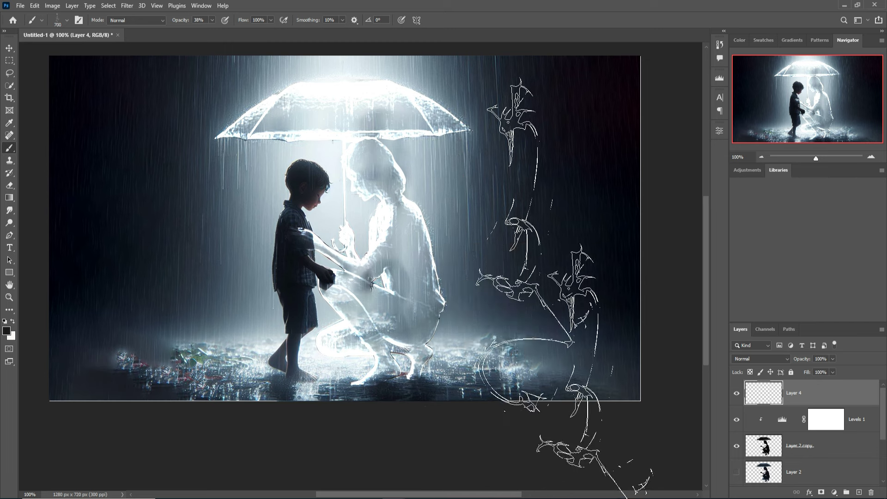
pyautogui.rightClick(537, 242)
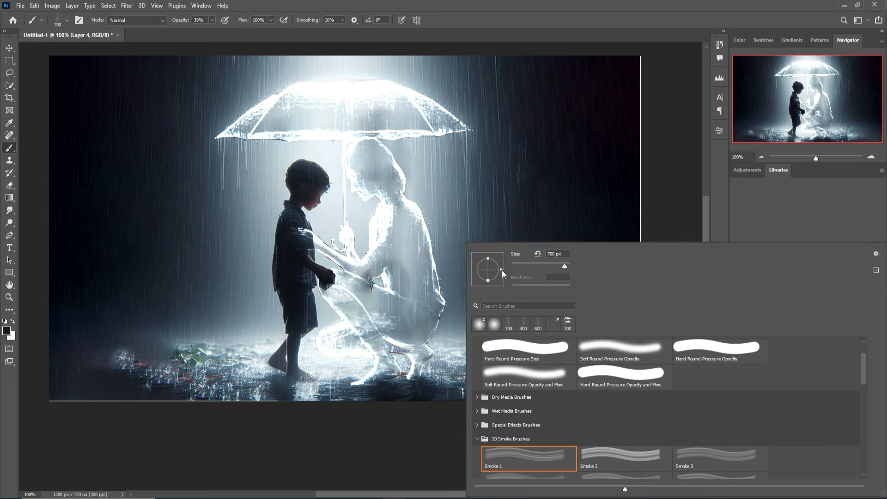
pyautogui.moveTo(501, 262); pyautogui.dragTo(500, 260)
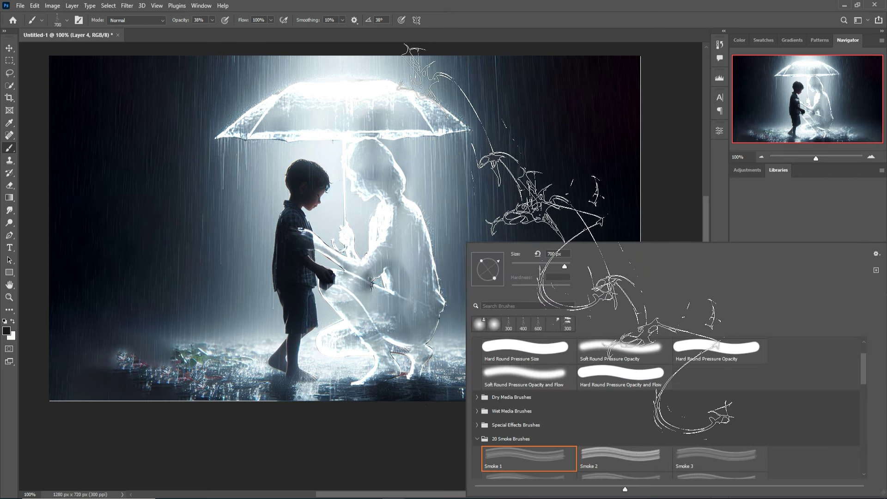
pyautogui.click(561, 235)
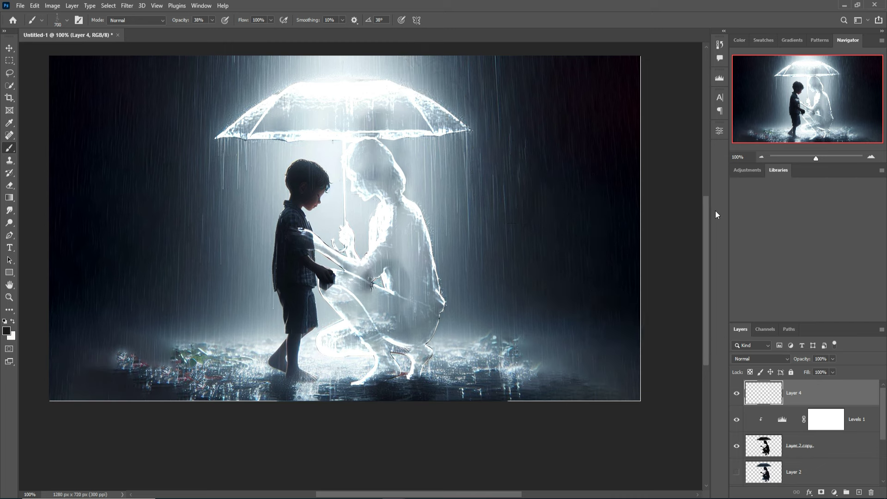
# Make white the painting colour, raise the brush opacity to its maximum, and stamp smoke around the woman's back and the umbrella's edge.
pyautogui.click(13, 323)
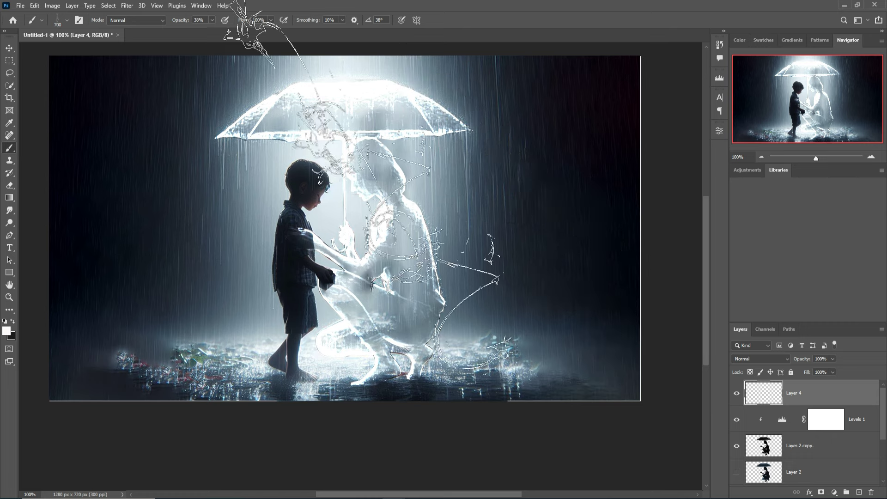
pyautogui.click(212, 20)
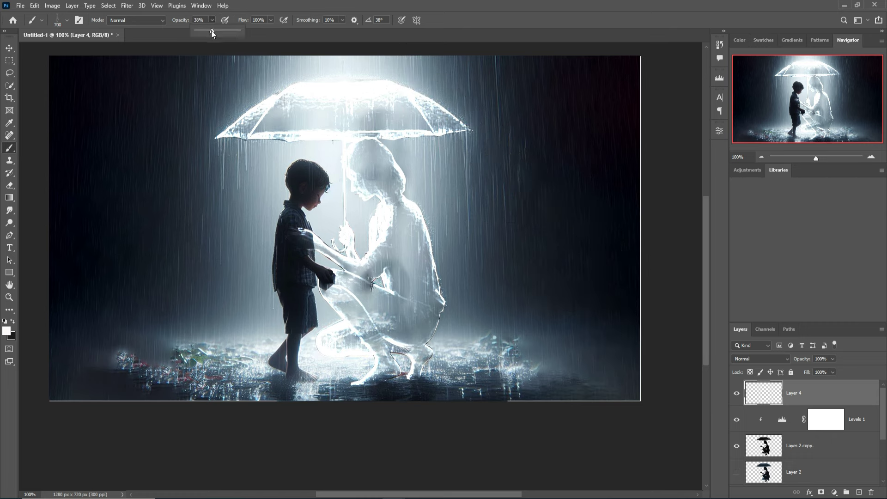
pyautogui.moveTo(213, 32); pyautogui.dragTo(243, 33)
pyautogui.click(501, 179)
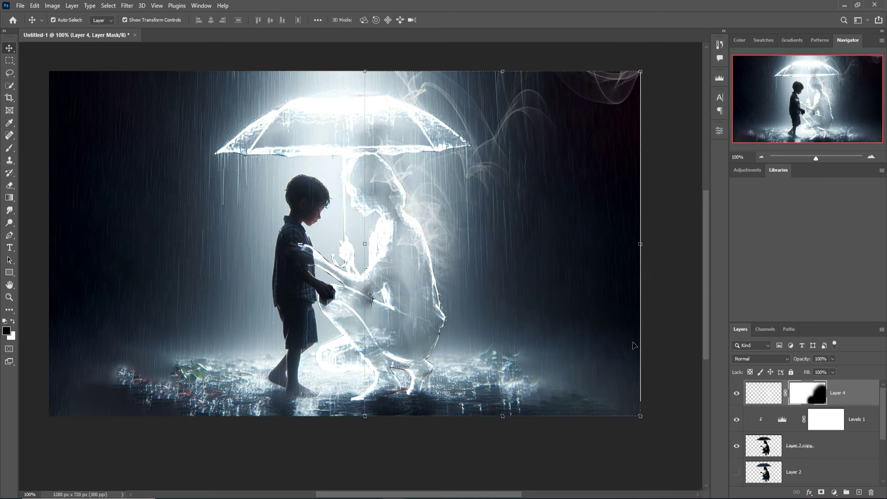
# Stamp all visible layers onto a new layer above Layer 4 and convert it to a smart object.
pyautogui.click(877, 395)
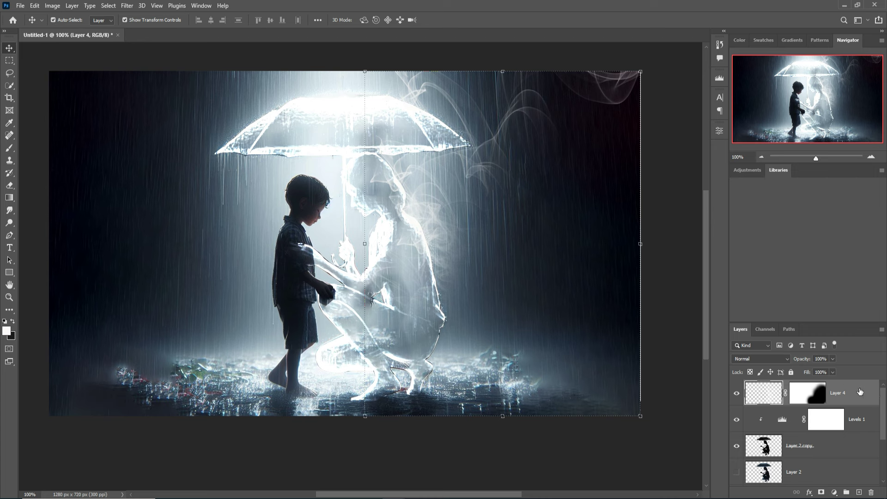
pyautogui.press('ctrl')
pyautogui.hotkey('ctrl', 'shift', 'alt', 'n')
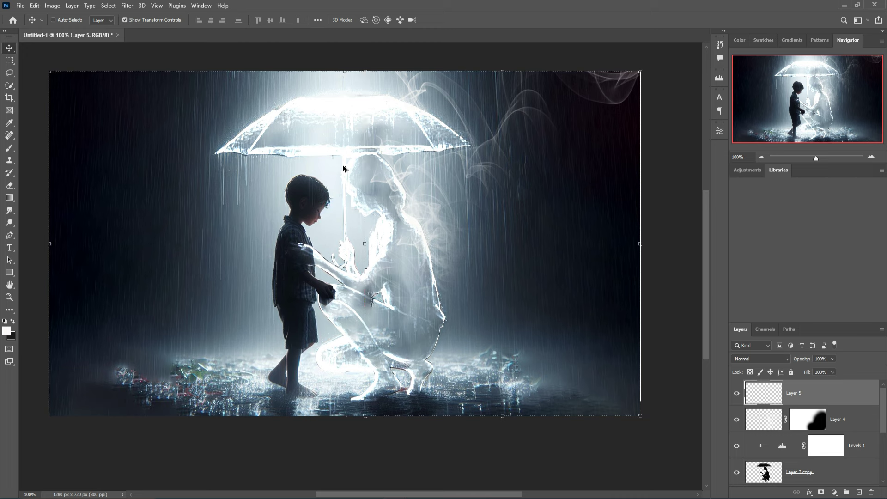
pyautogui.hotkey('ctrl', 'shift', 'alt', 'e')
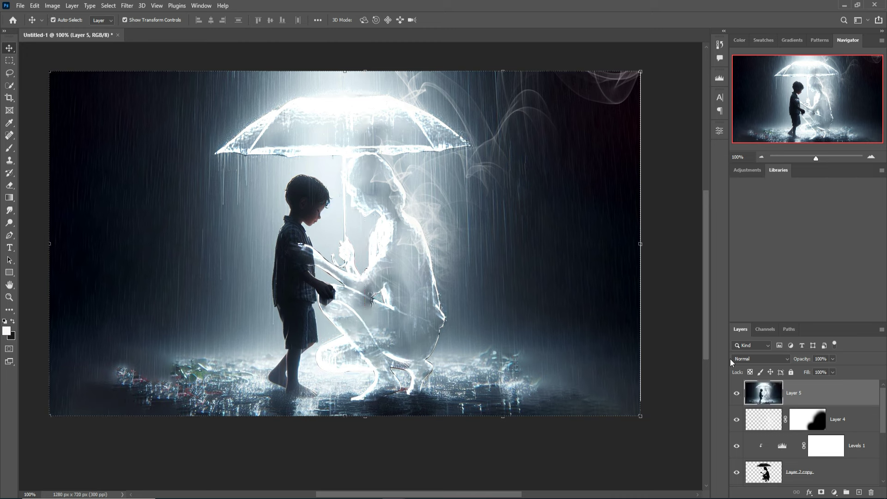
pyautogui.rightClick(795, 392)
pyautogui.click(753, 226)
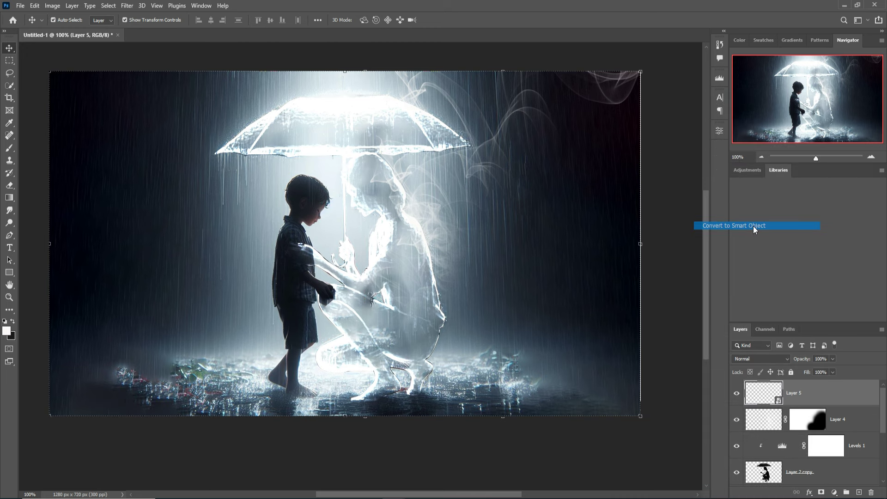
# In the Camera Raw Filter for the merged layer, set Saturation +21, Clarity +13, Contrast +10, Exposure -0.05, Shadows -4 and Blacks -5.
pyautogui.click(127, 6)
pyautogui.click(152, 83)
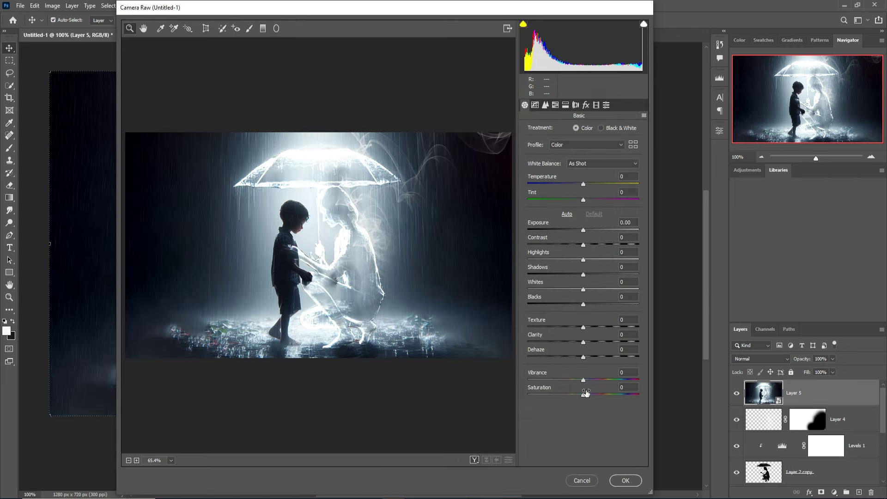
pyautogui.moveTo(584, 395); pyautogui.dragTo(604, 398)
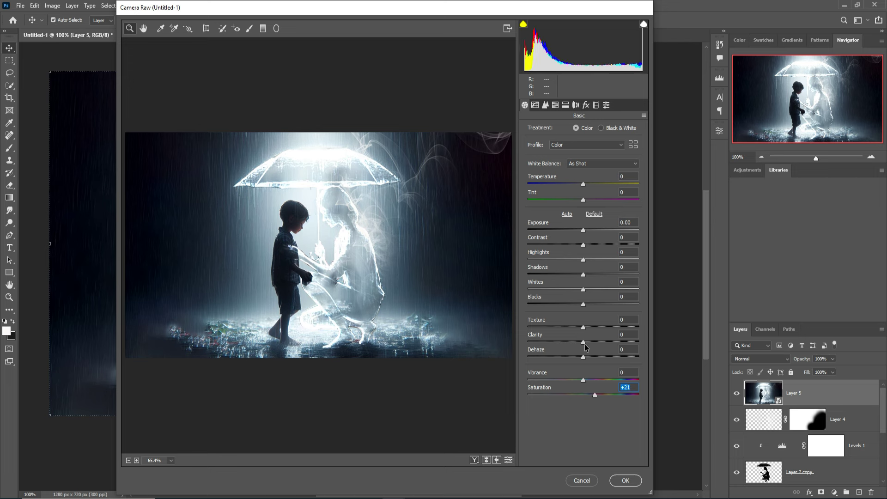
pyautogui.moveTo(586, 342); pyautogui.dragTo(594, 342)
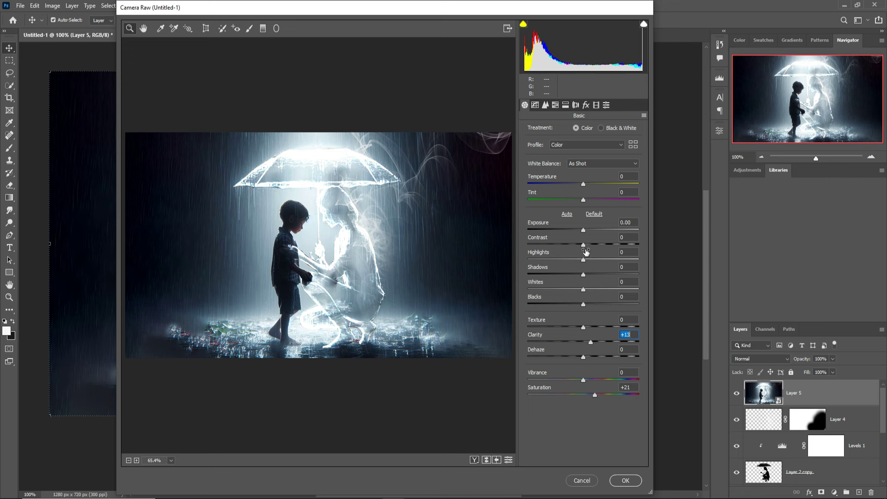
pyautogui.moveTo(583, 245); pyautogui.dragTo(583, 230)
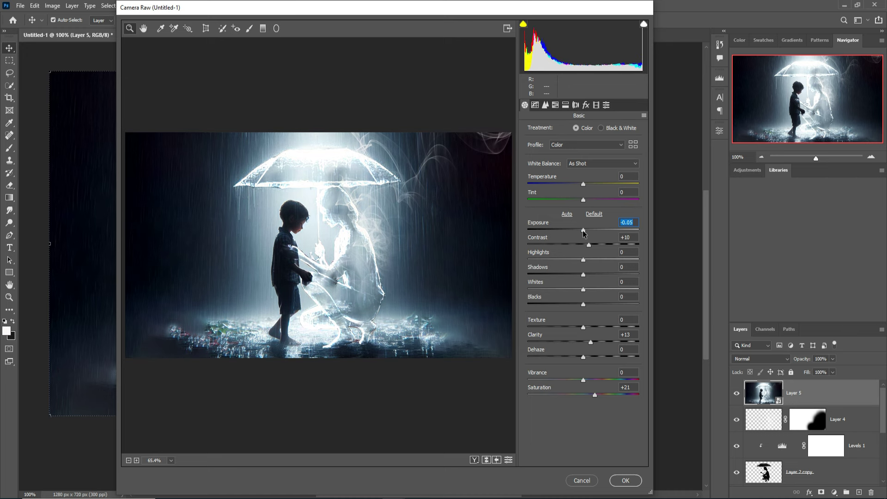
pyautogui.click(584, 276)
pyautogui.moveTo(584, 276); pyautogui.dragTo(581, 305)
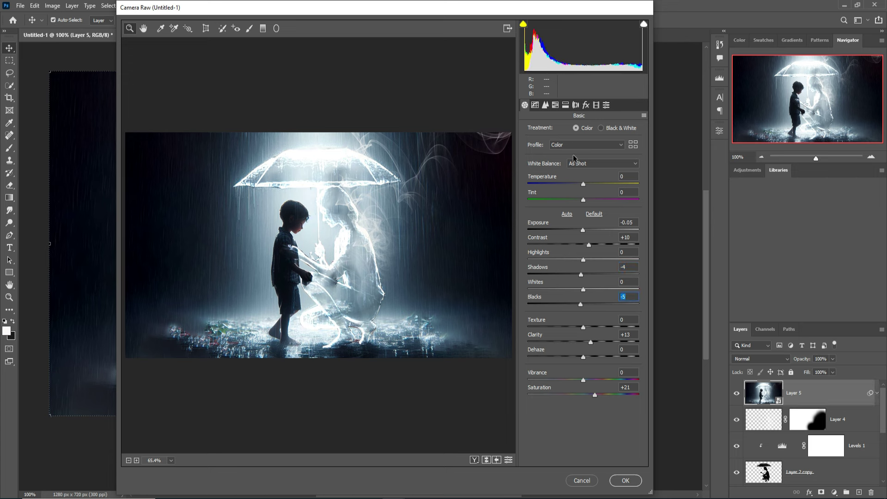
# Set the Camera Raw sharpening amount to 49 and apply the filter to the merged layer.
pyautogui.click(545, 105)
pyautogui.moveTo(529, 145); pyautogui.dragTo(566, 147)
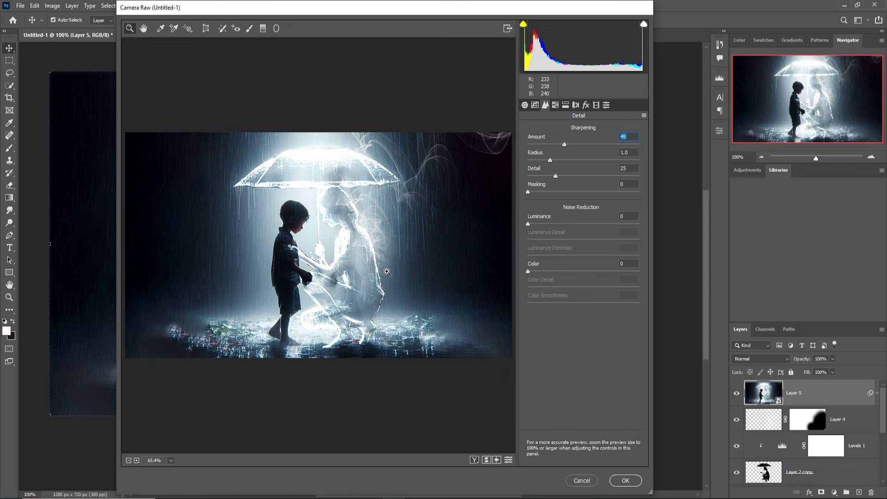
pyautogui.click(625, 481)
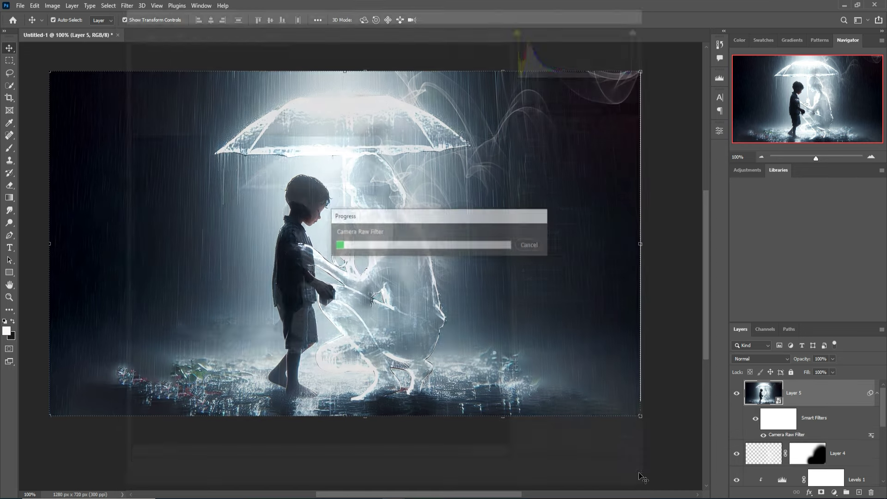